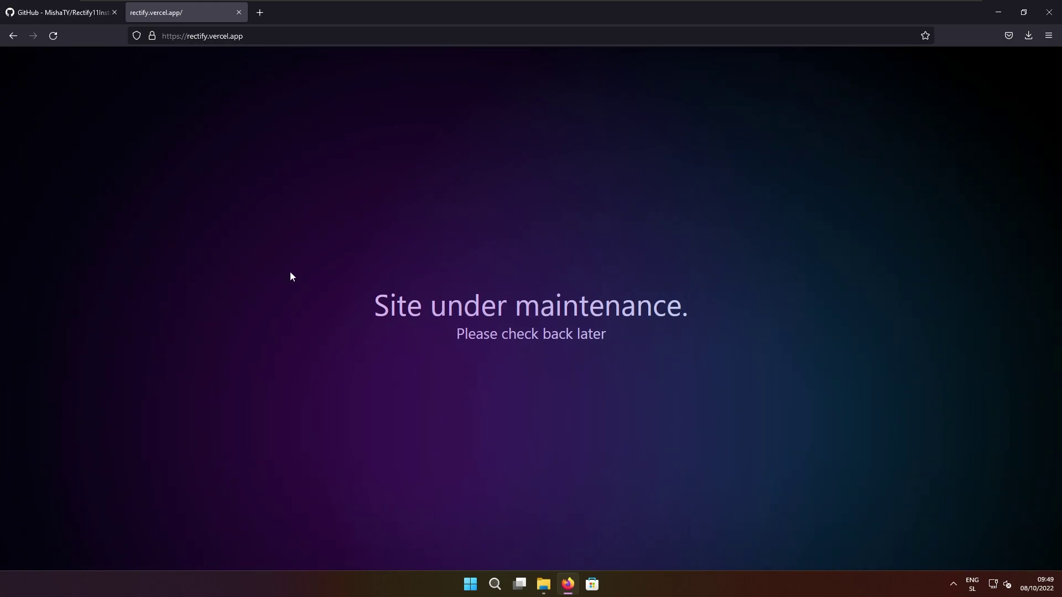
Switch to the Rectify11Installer repository tab and go to its Releases page
key(ctrl+Tab)
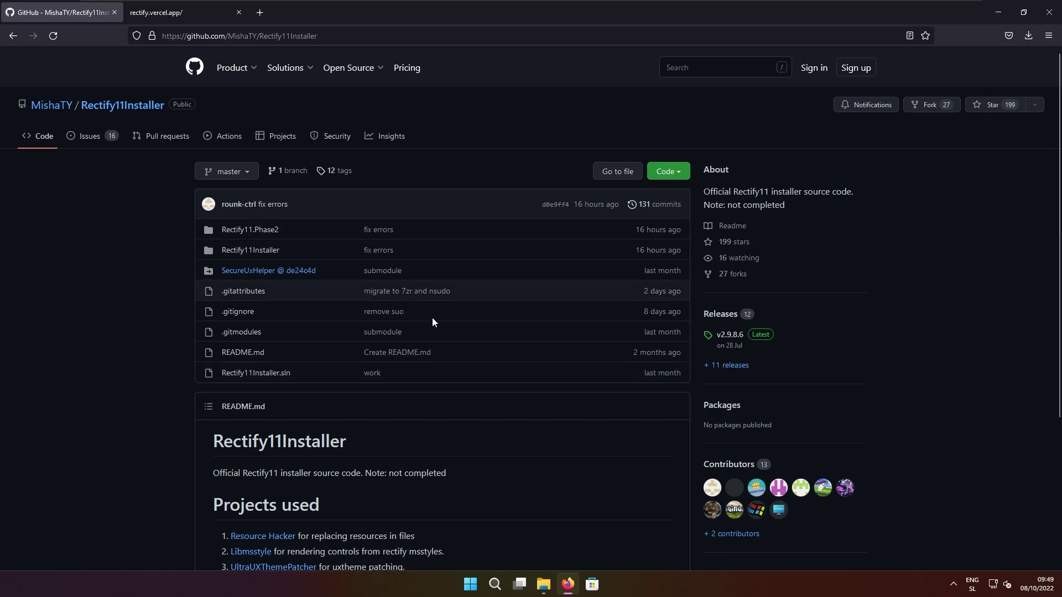
scroll(433, 317, down, 3)
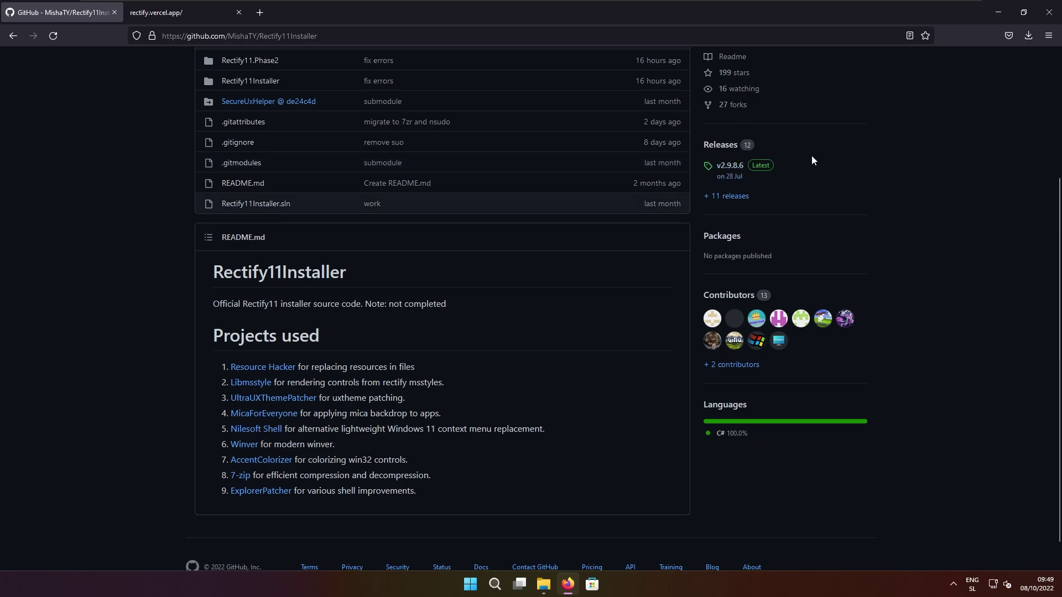
click(721, 144)
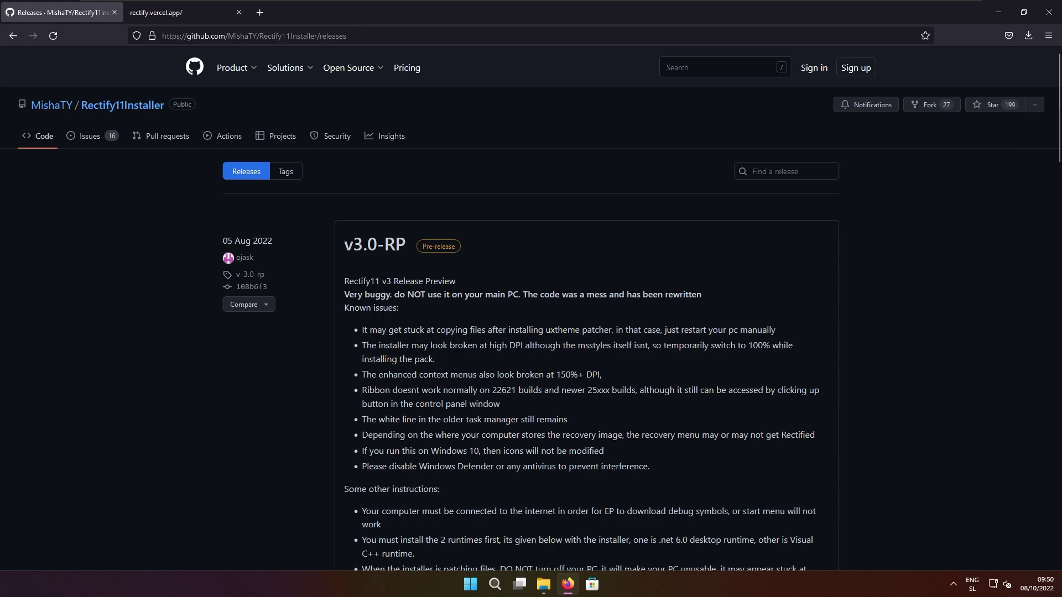
Highlight v3.0-RP's 'a mess and has been rewritten' note and scroll through the releases
drag(579, 295, 684, 294)
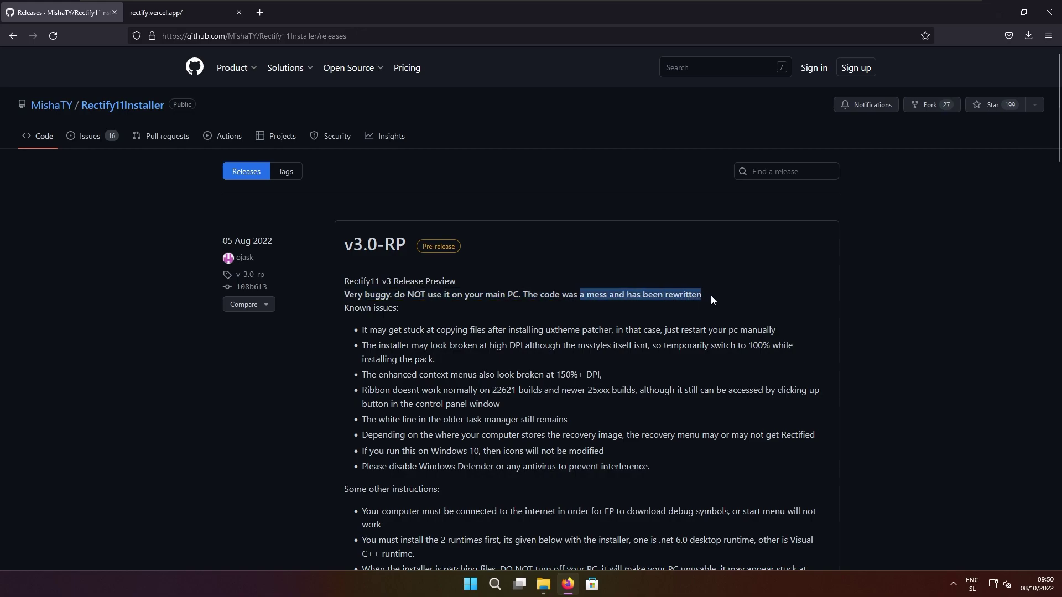
scroll(738, 263, down, 7)
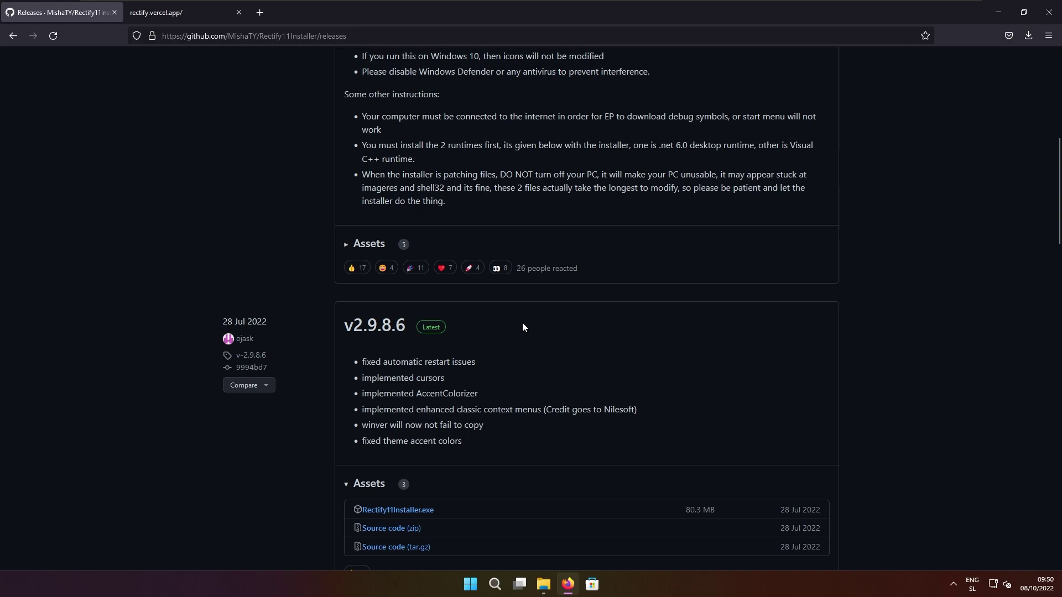
scroll(522, 327, down, 1)
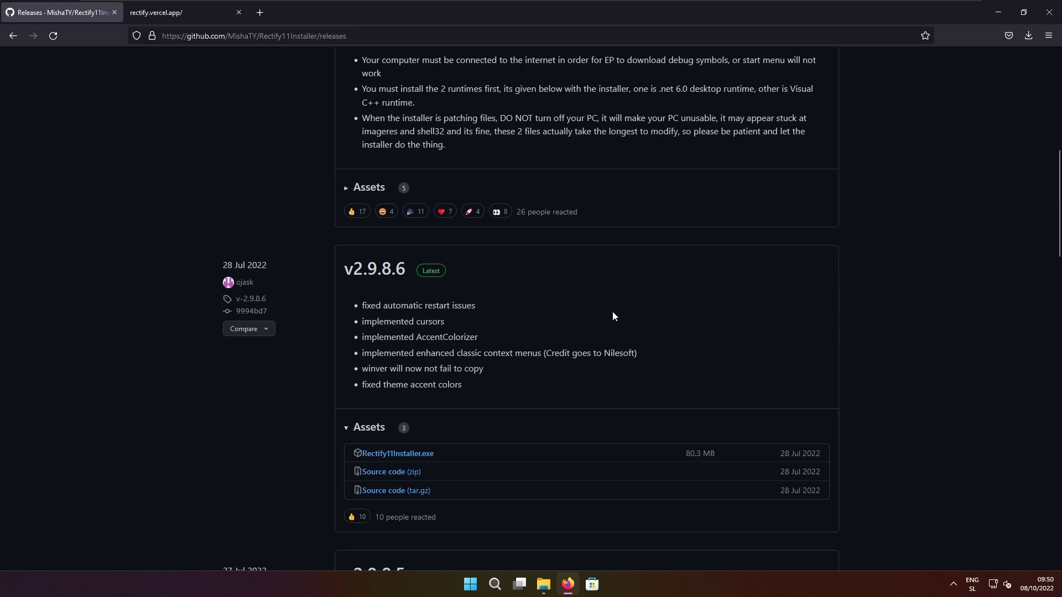
scroll(612, 316, up, 7)
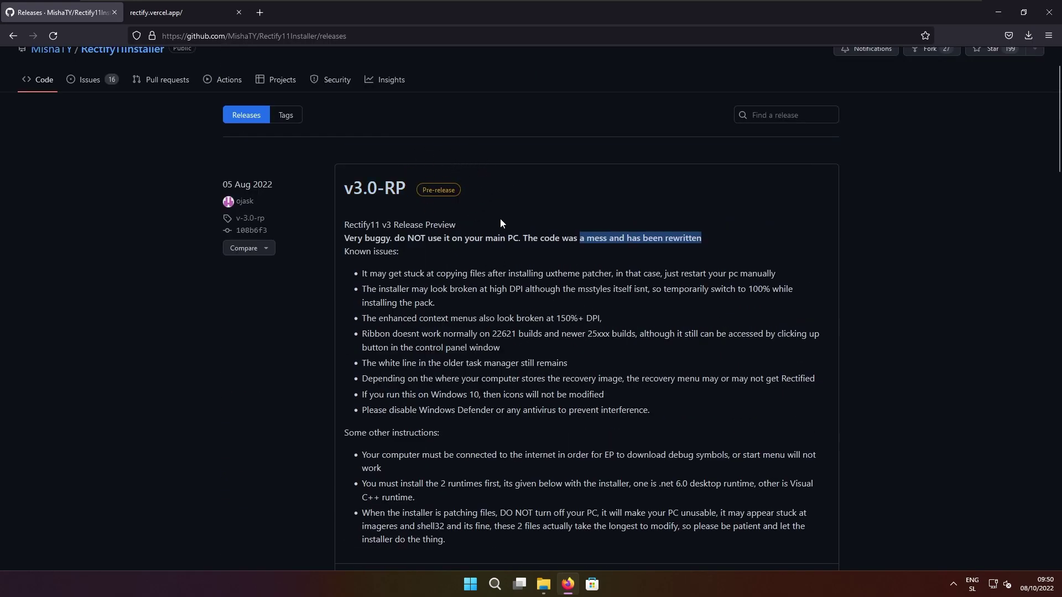
scroll(466, 258, down, 2)
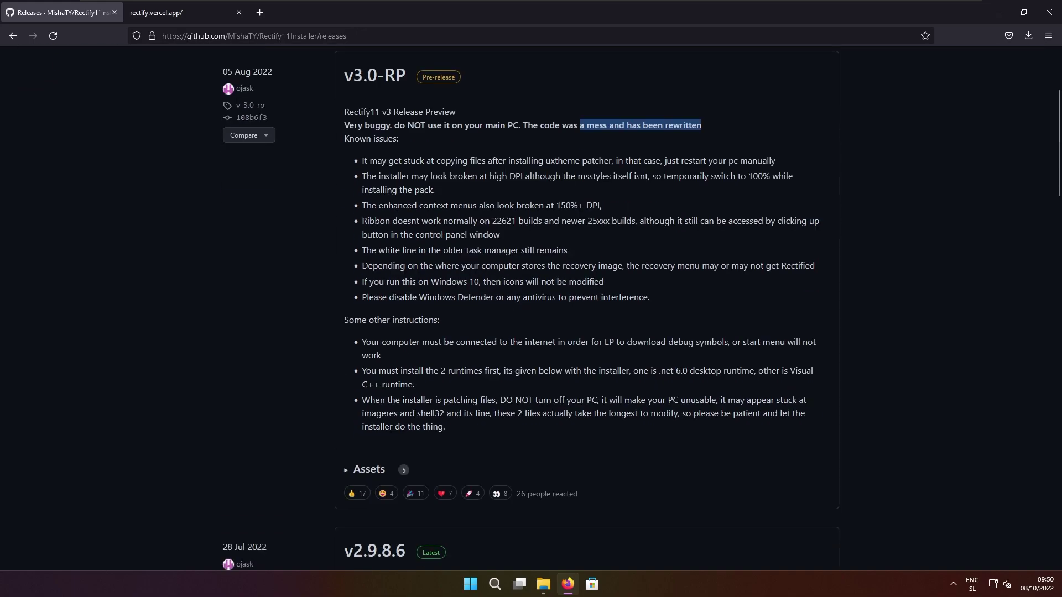
Expand the v3.0-RP release's Assets to list its download files
click(343, 474)
click(347, 479)
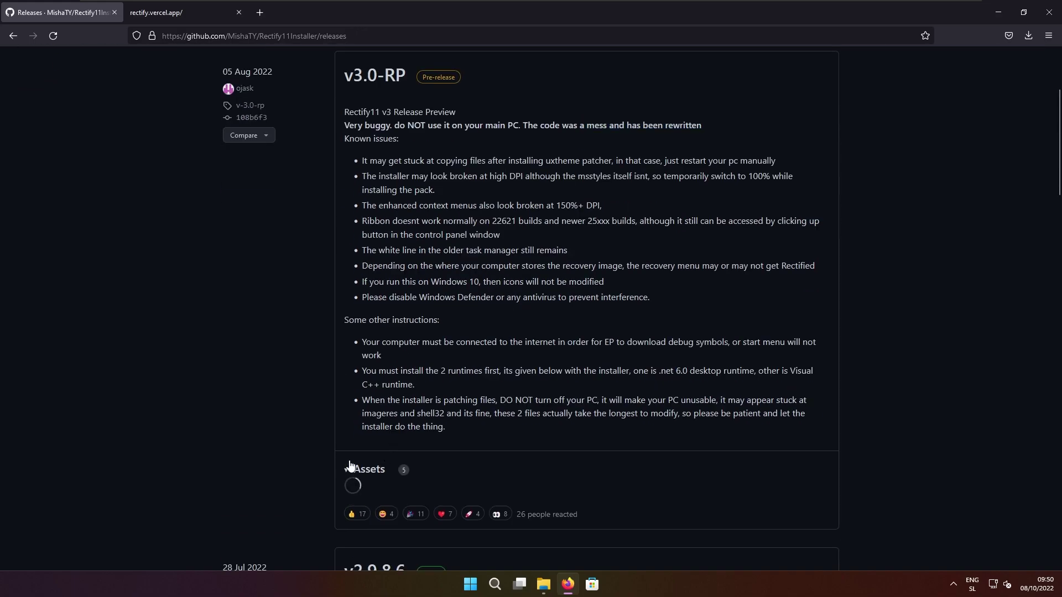
scroll(279, 244, down, 2)
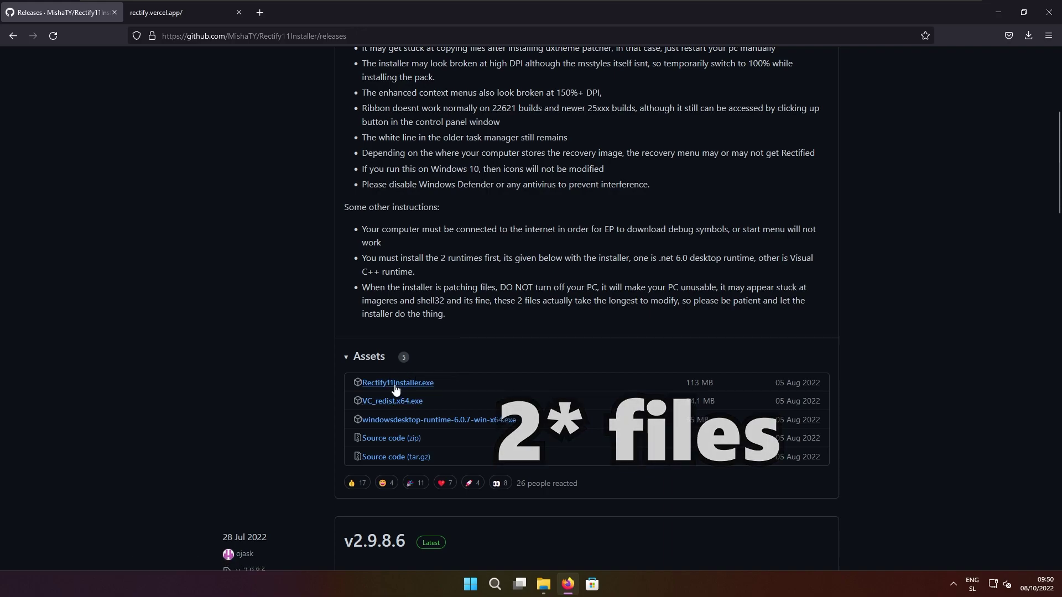
Run VC_redist.x64.exe from Downloads, agree to the license, and install the Visual C++ 2015-2022 runtime
click(1027, 37)
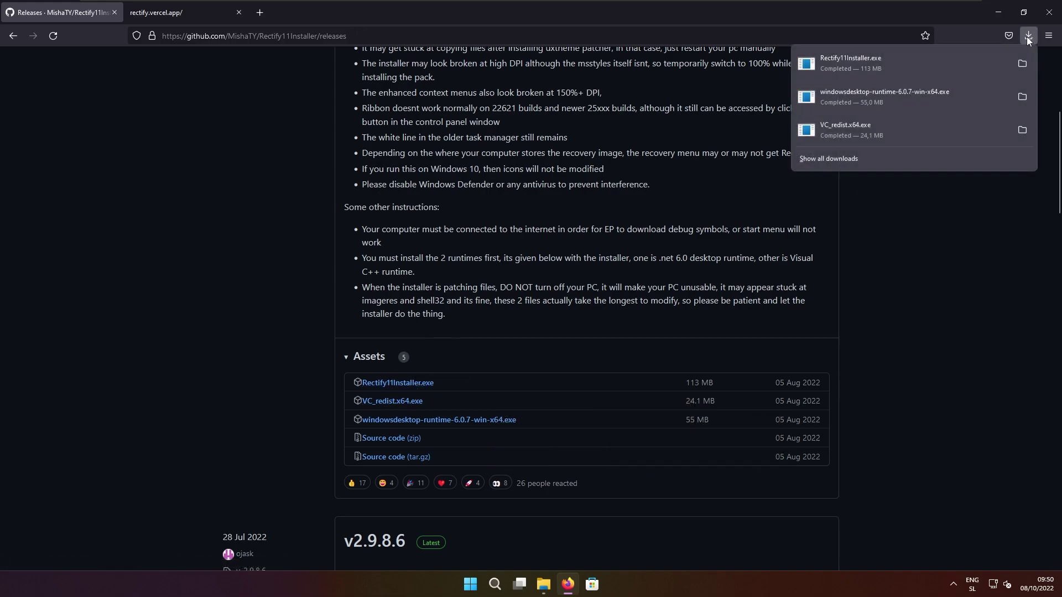
click(869, 127)
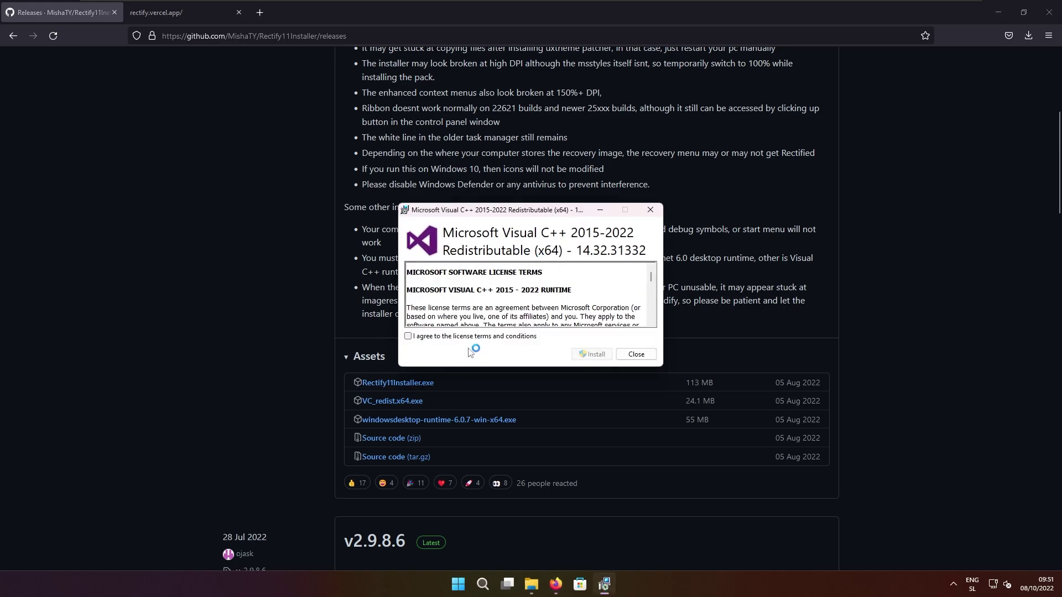
click(457, 337)
click(592, 354)
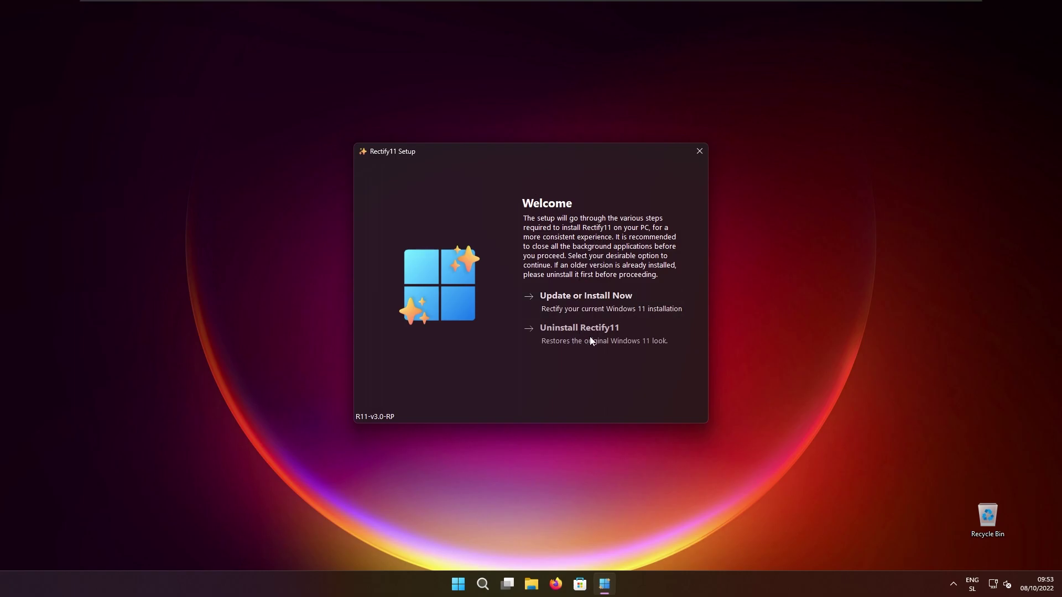
Begin the Rectify11 install, agree to the license, and select Full installation
click(576, 302)
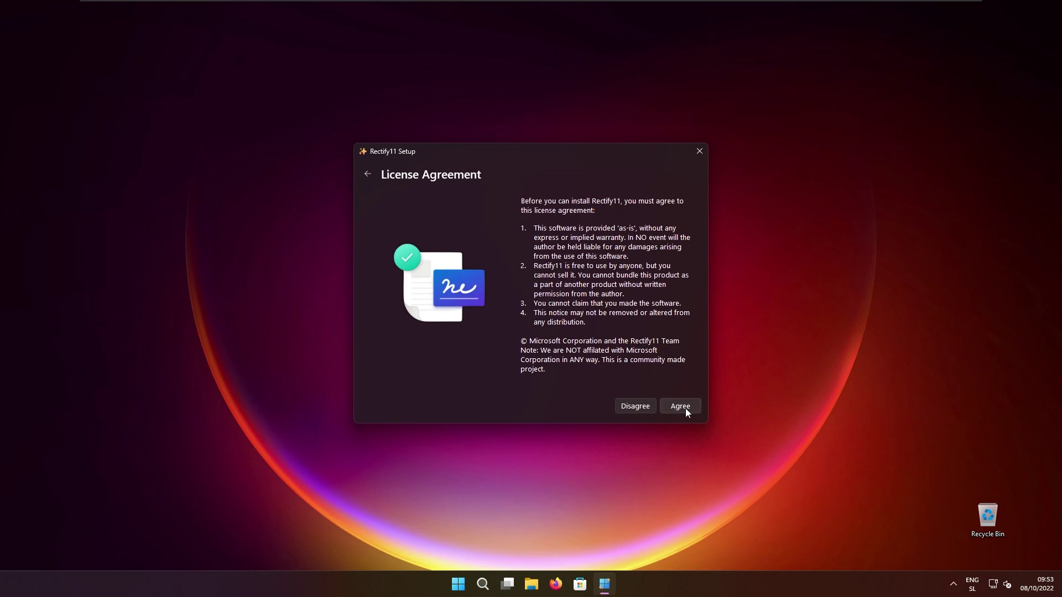
click(685, 409)
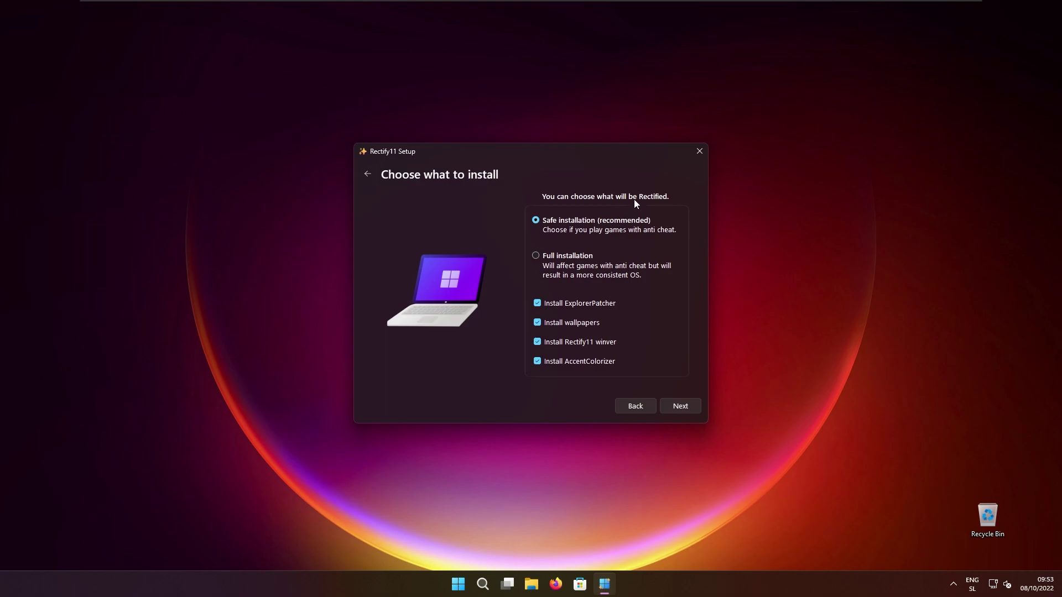
click(556, 267)
click(687, 403)
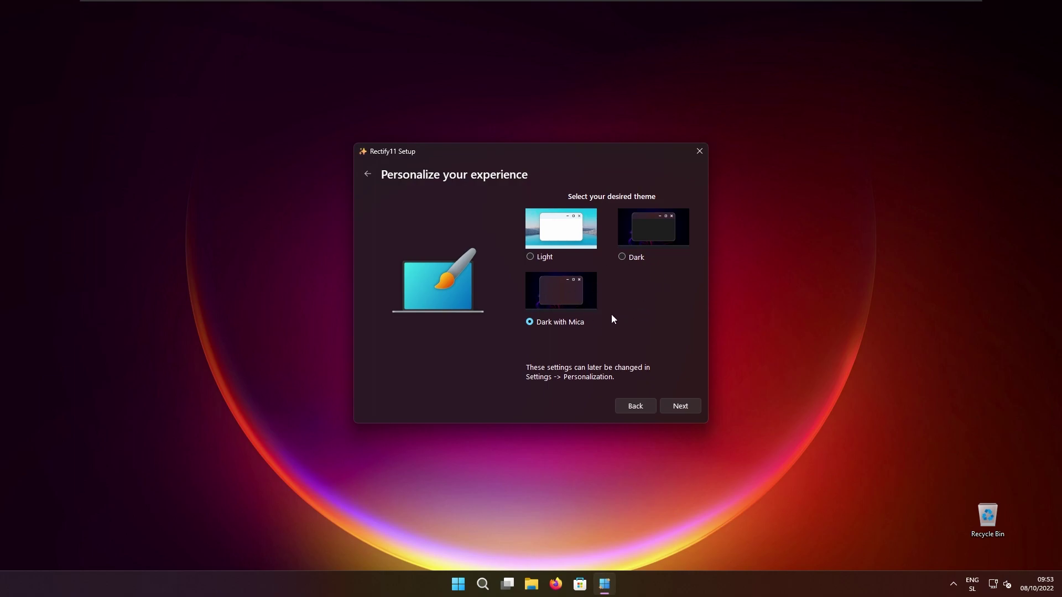
Keep Dark with Mica, choose Windows 11 Default desktop, and extend Mica to the explorer navigation bar
click(679, 416)
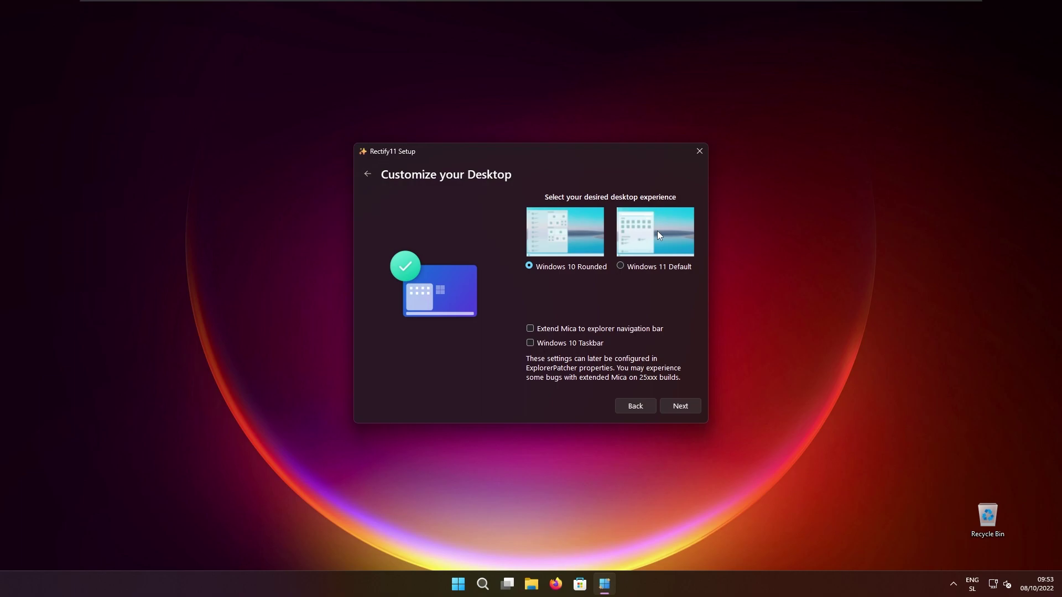
click(621, 267)
click(609, 332)
click(683, 413)
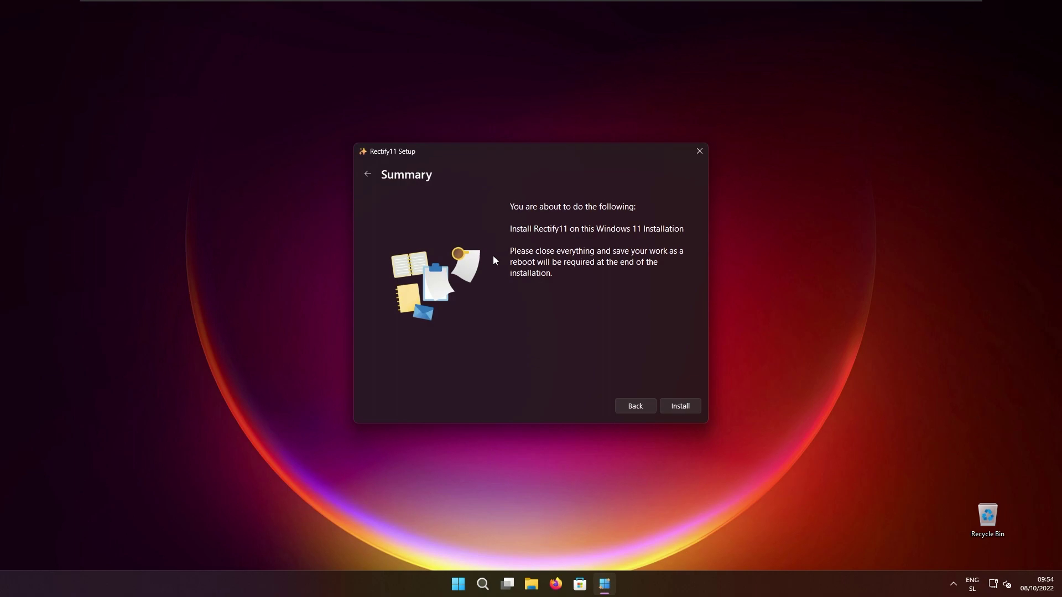
Start installing Rectify11 and run UltraUXThemePatcher through its license and install steps
click(680, 405)
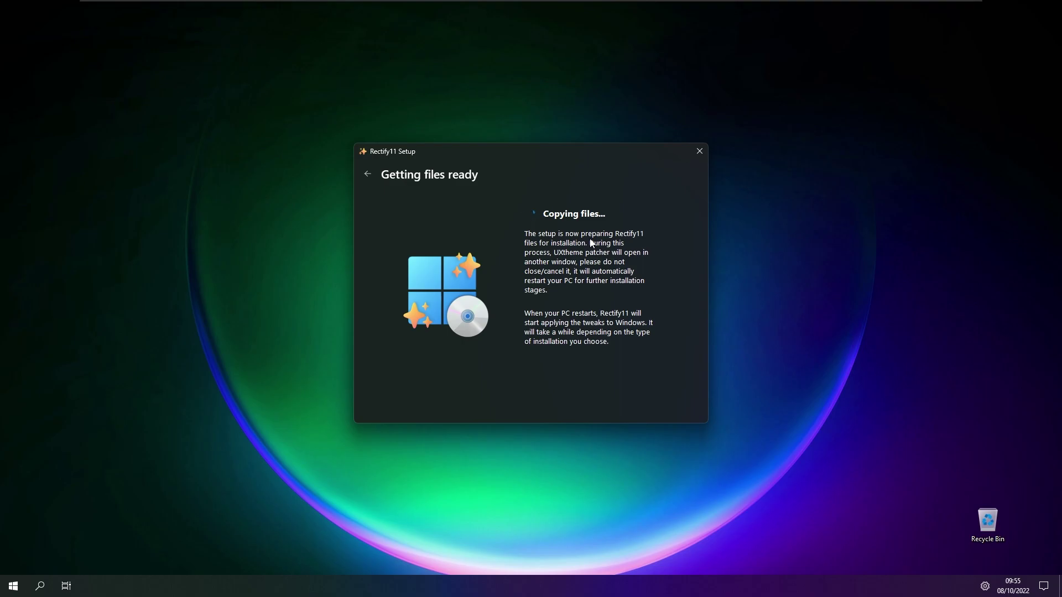
click(591, 379)
click(405, 356)
click(591, 380)
click(589, 379)
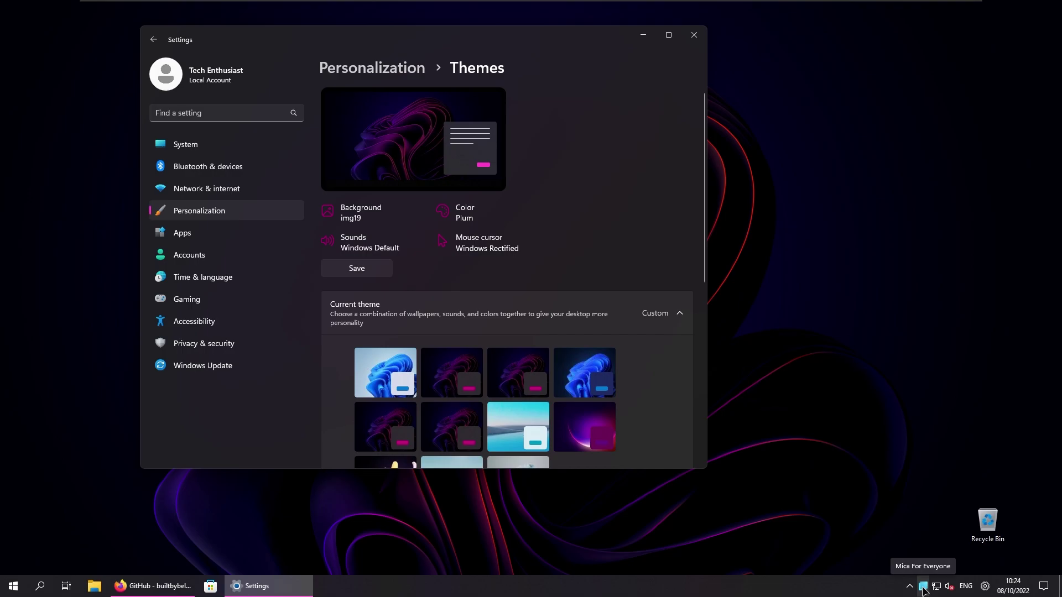
Set Mica For Everyone's Global Rule backdrop type to Acrylic, then close its window
click(923, 589)
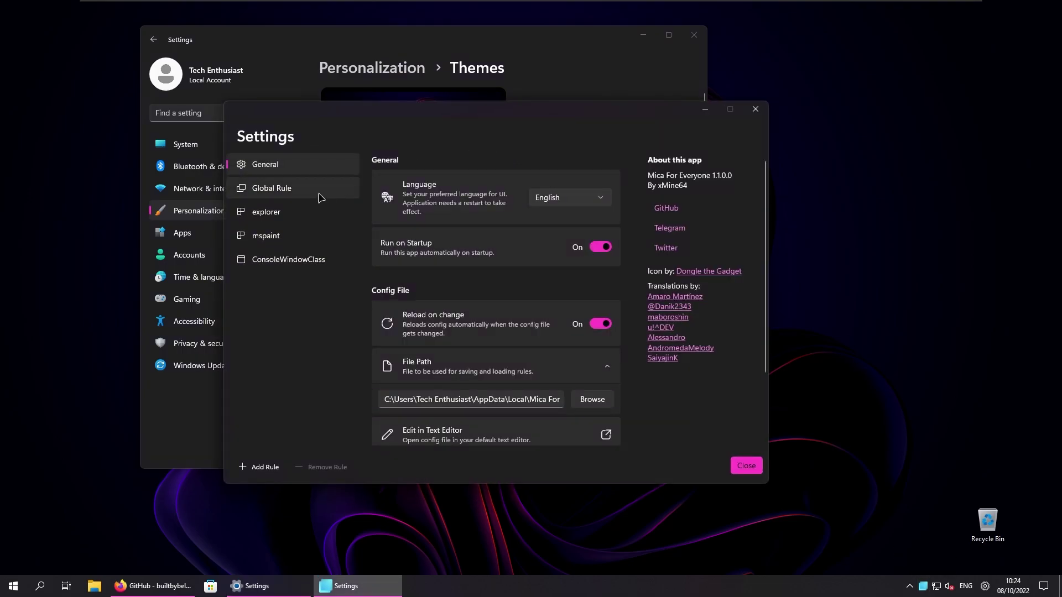
click(320, 194)
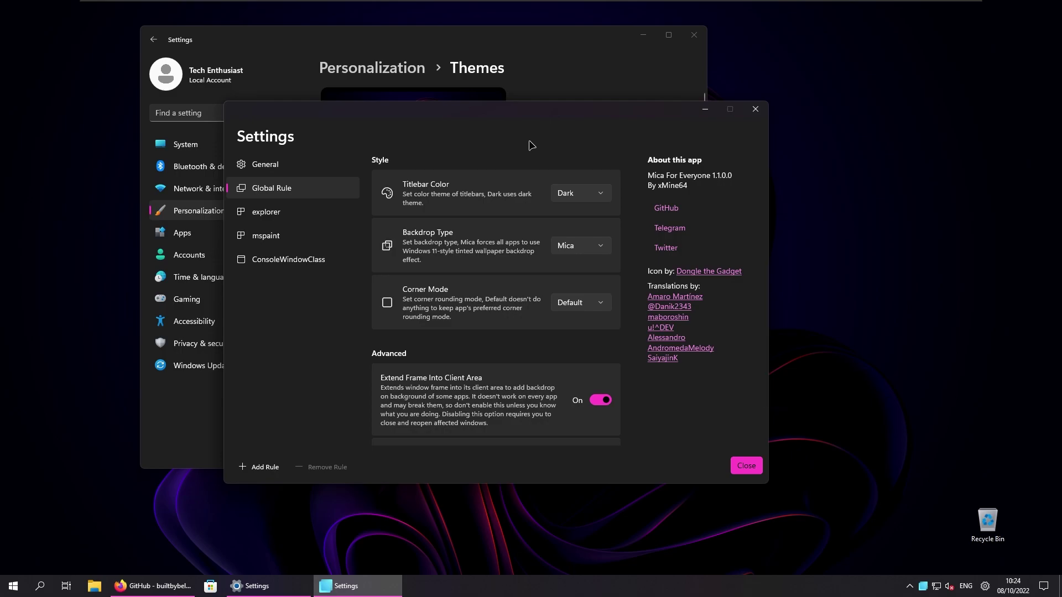
drag(580, 111, 600, 119)
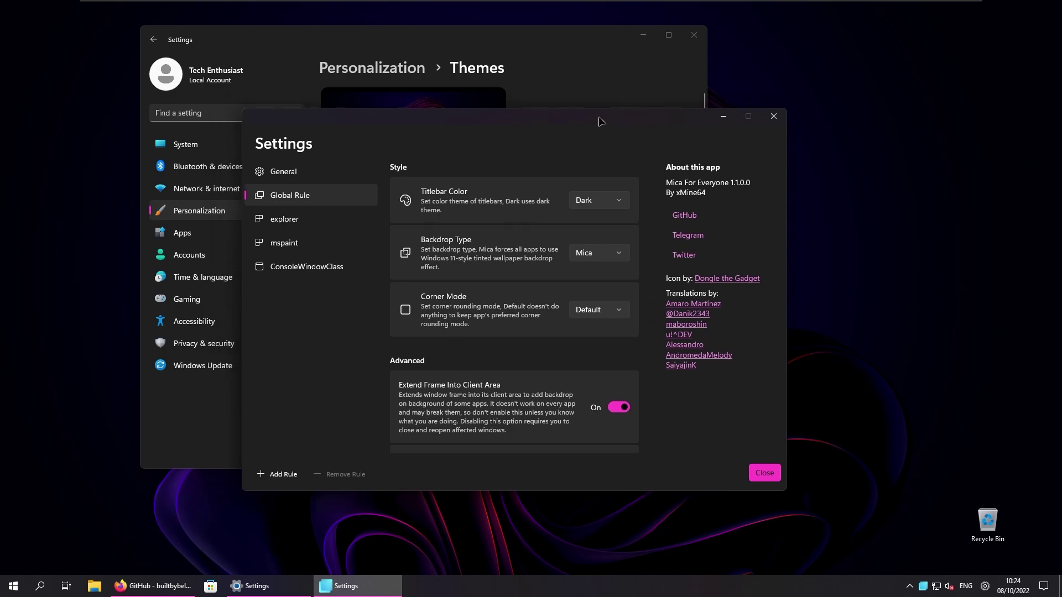
click(601, 258)
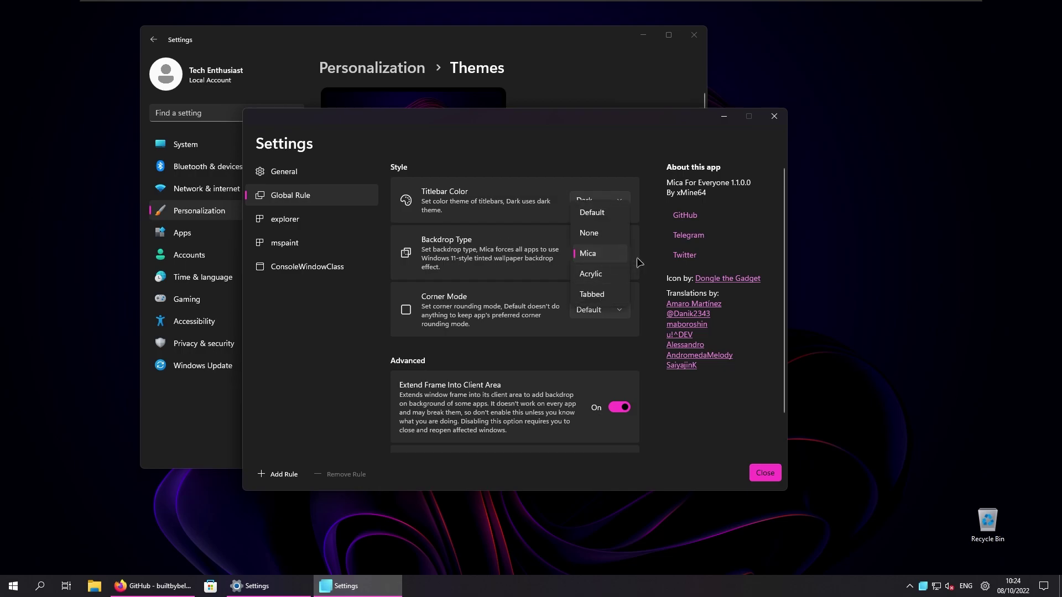
click(610, 275)
click(774, 116)
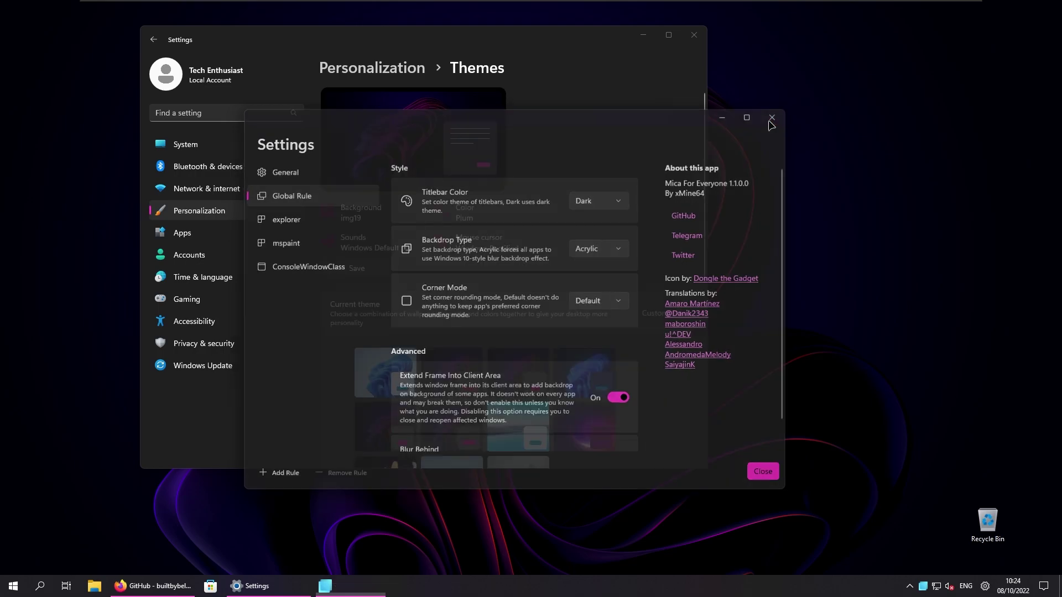
Dismiss the desktop context menu and bring up the taskbar's context menu with Properties
right_click(802, 362)
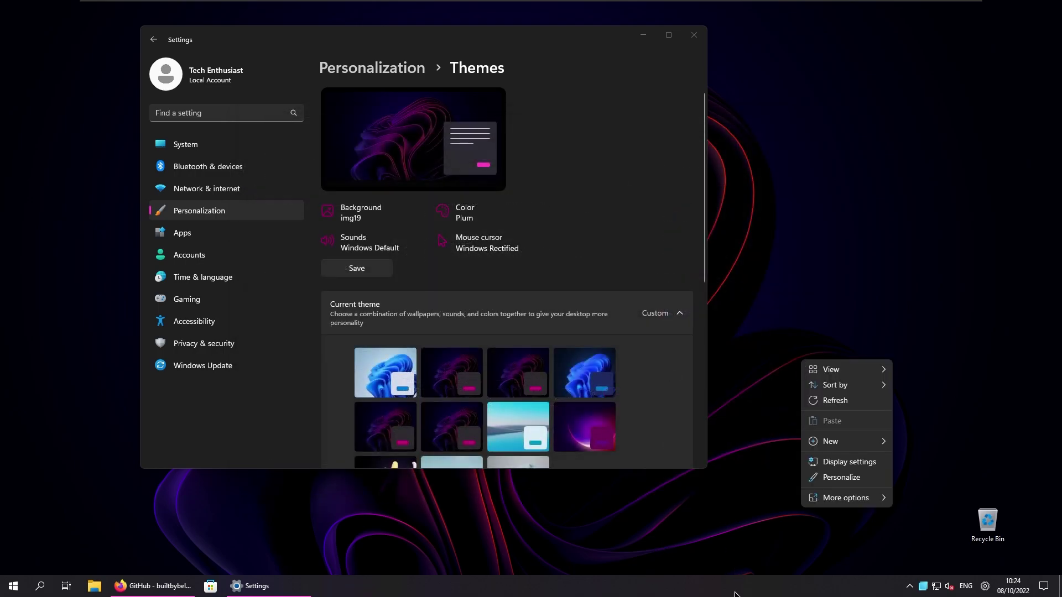
click(742, 550)
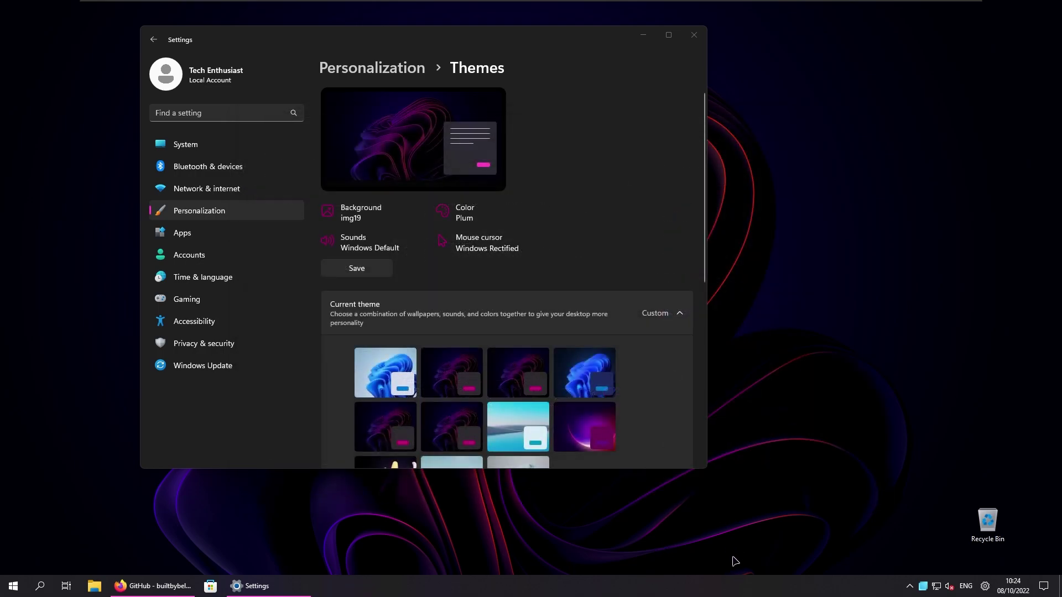
right_click(728, 587)
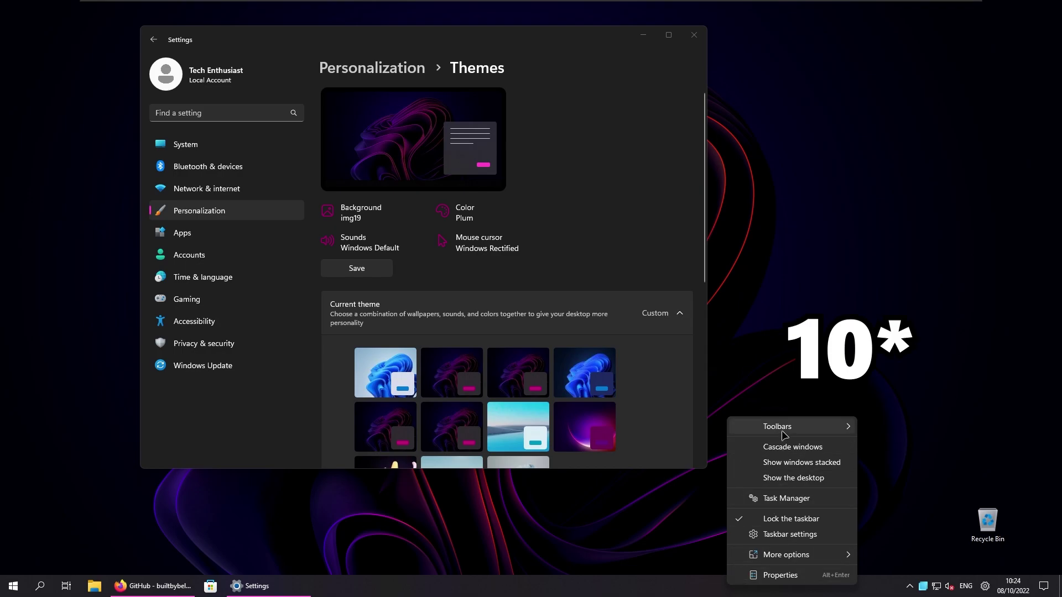
mouse_move(779, 434)
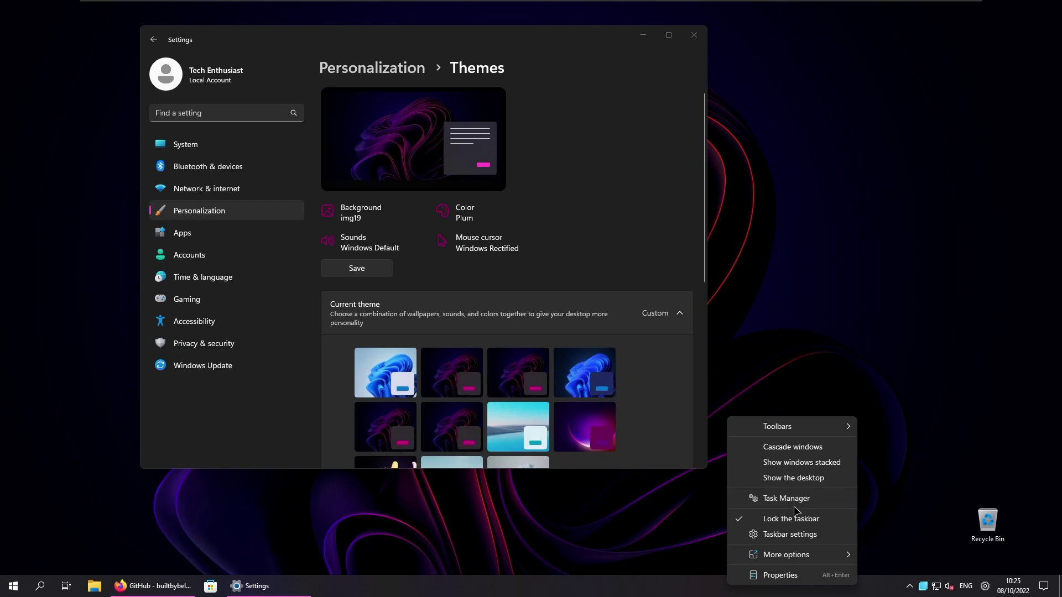
Open taskbar Properties and leave Taskbar style set to Windows 10
click(794, 576)
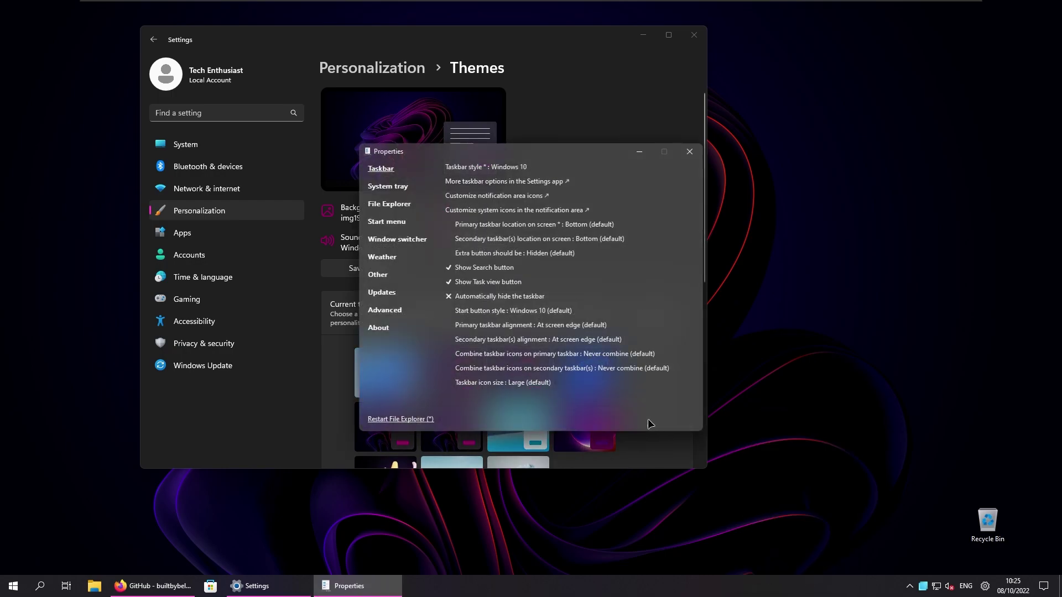
drag(555, 158, 726, 174)
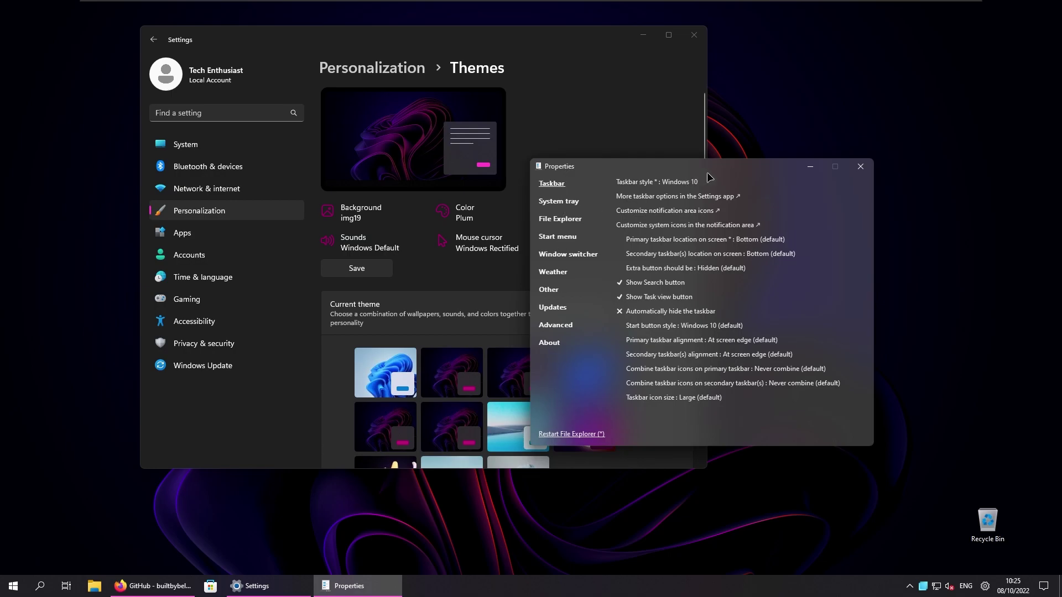
click(682, 184)
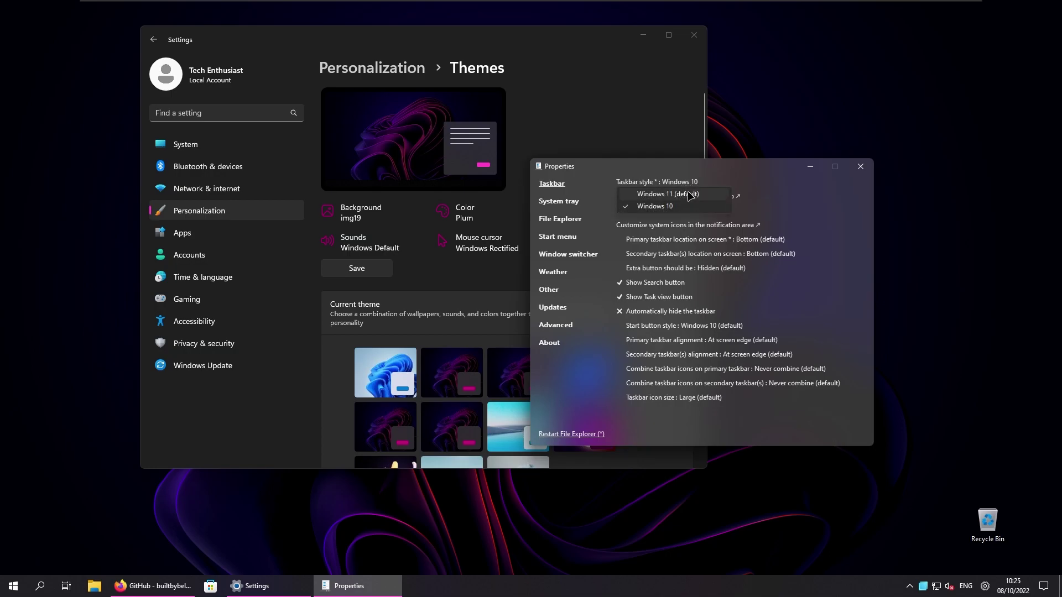
click(726, 176)
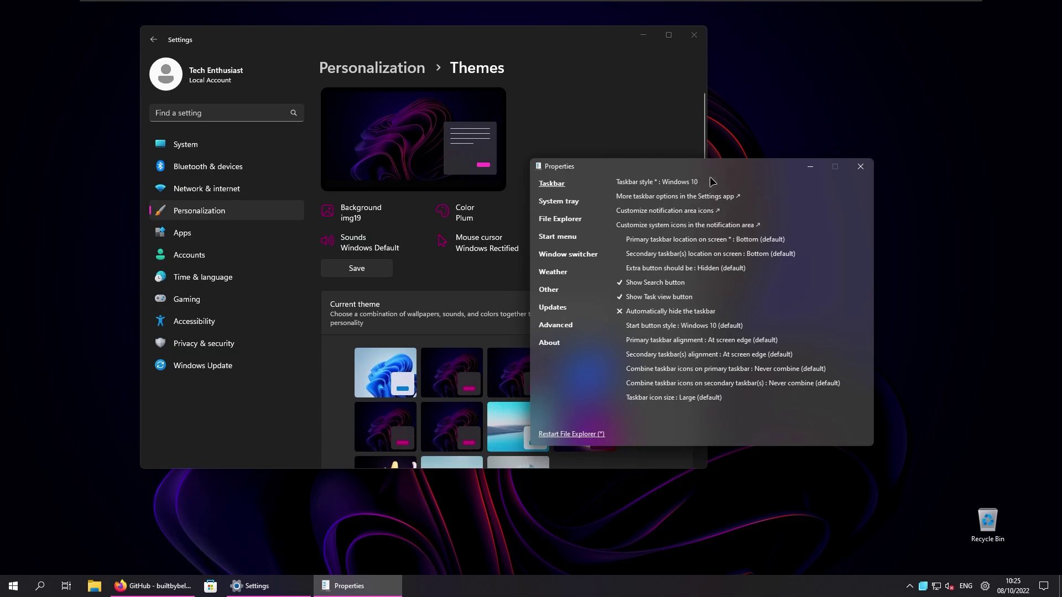
Close the Properties window and bring up the Start menu
drag(722, 170, 611, 170)
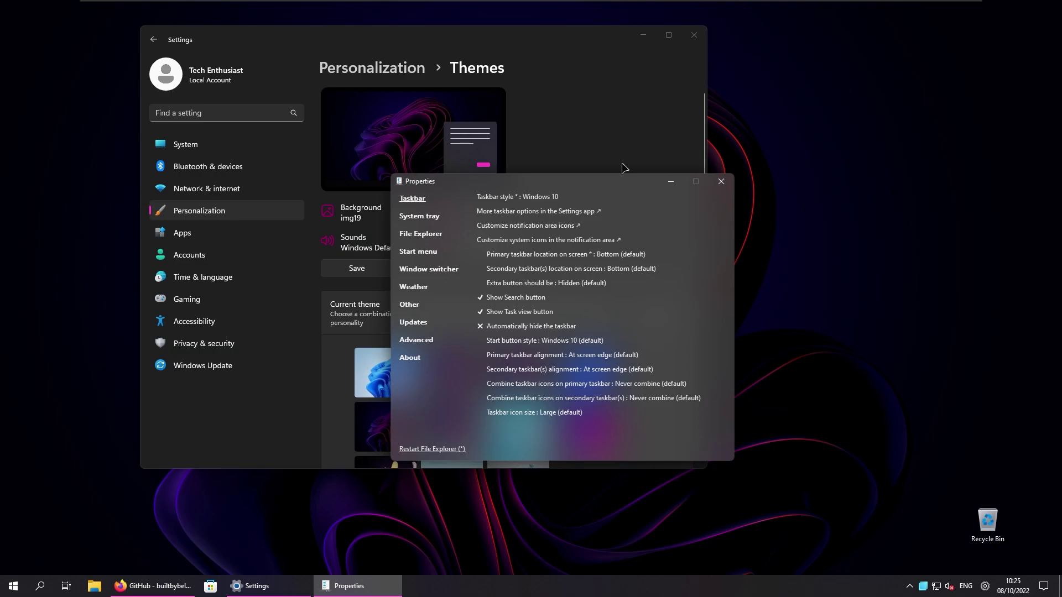
drag(604, 181, 557, 194)
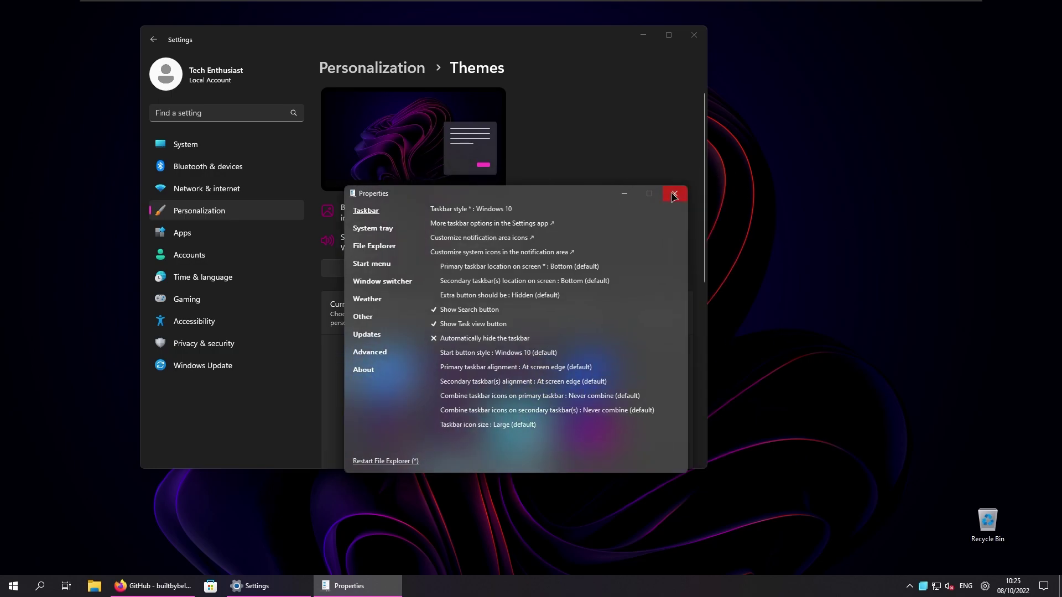
click(674, 194)
key(super)
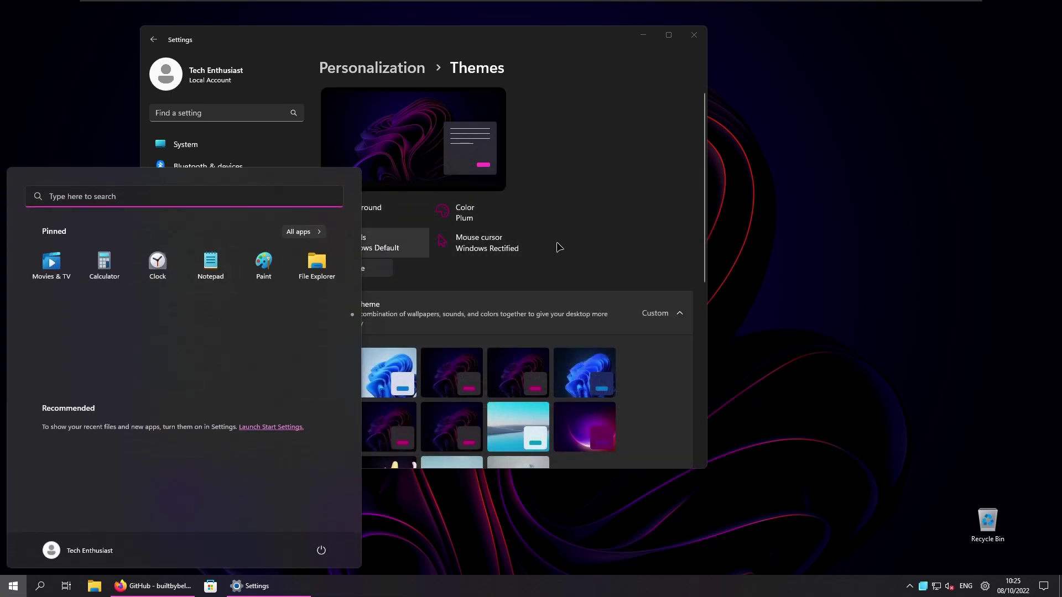
click(558, 242)
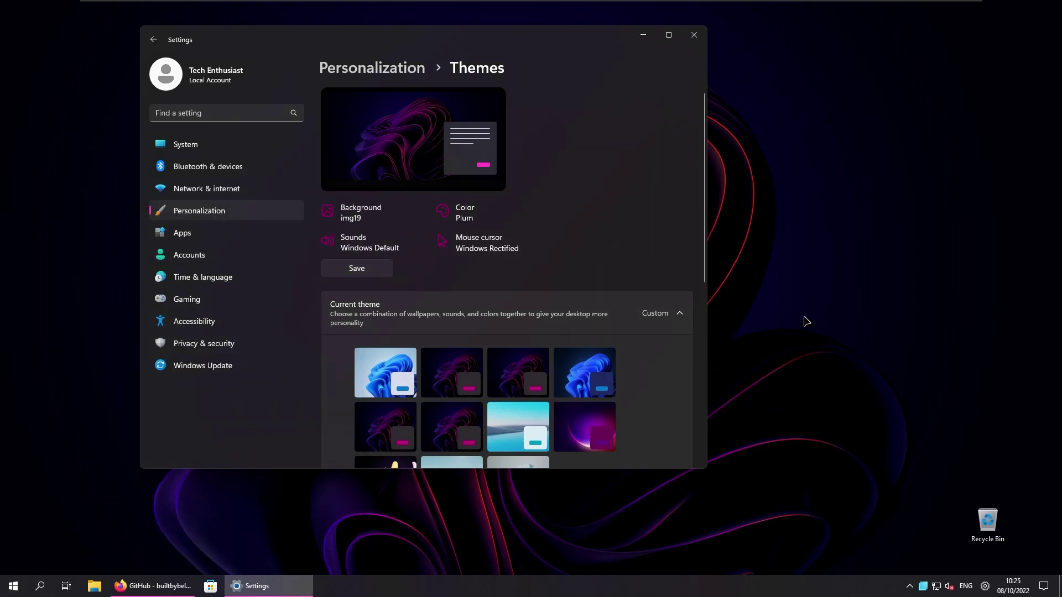
right_click(811, 277)
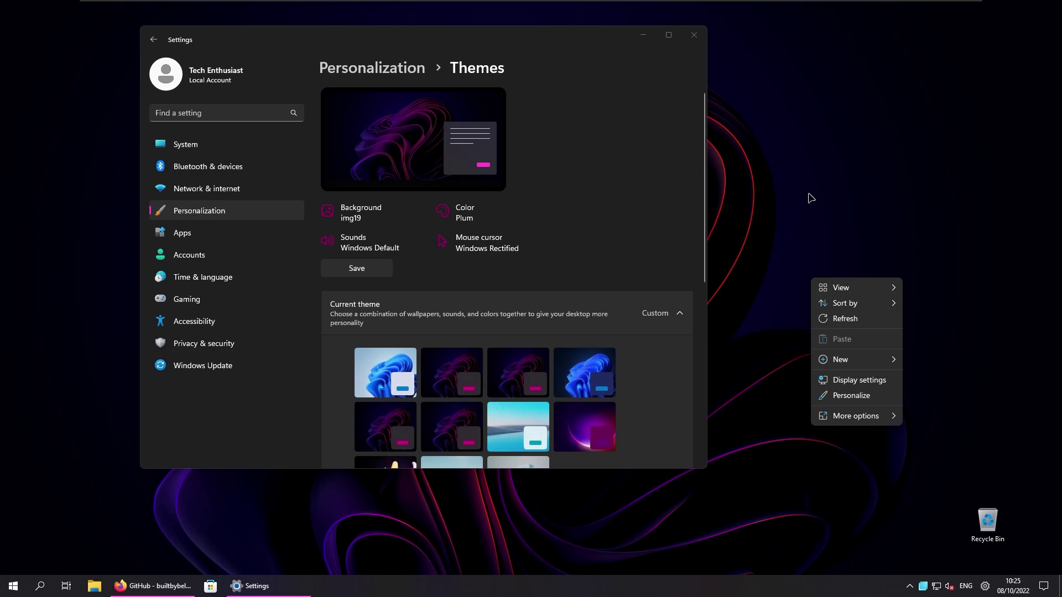
right_click(809, 173)
mouse_move(852, 312)
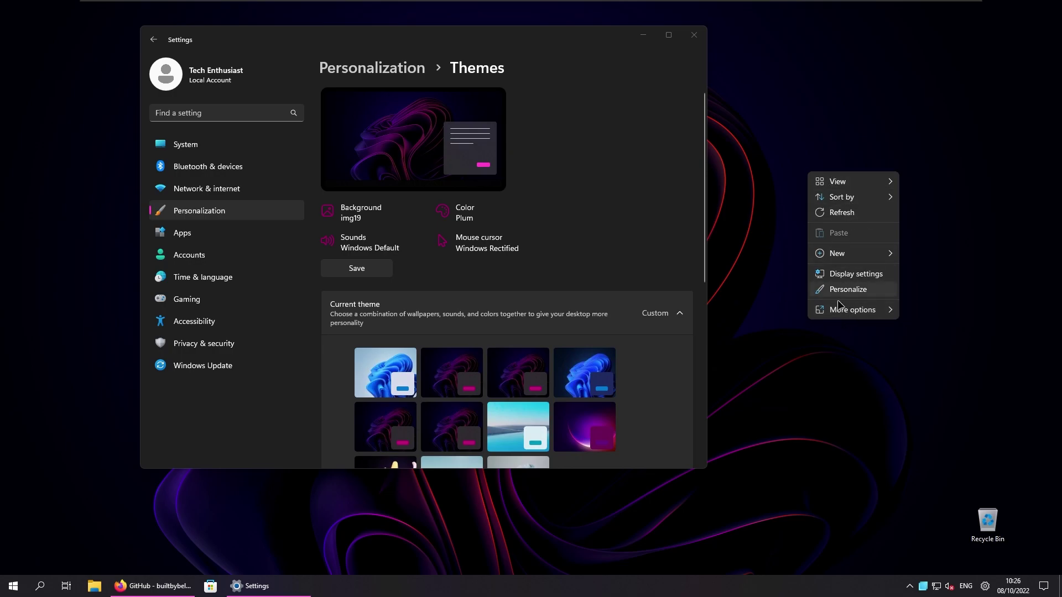
click(776, 179)
Run winver from Start search to show Windows 11 Version 22H2 (OS Build 22621.525)
click(22, 582)
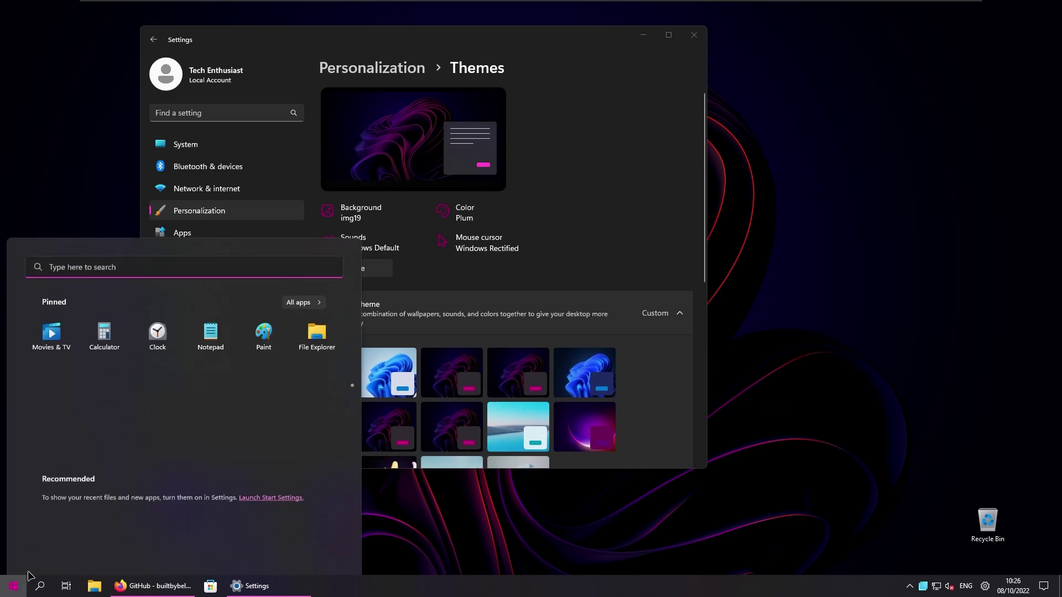
text(winver)
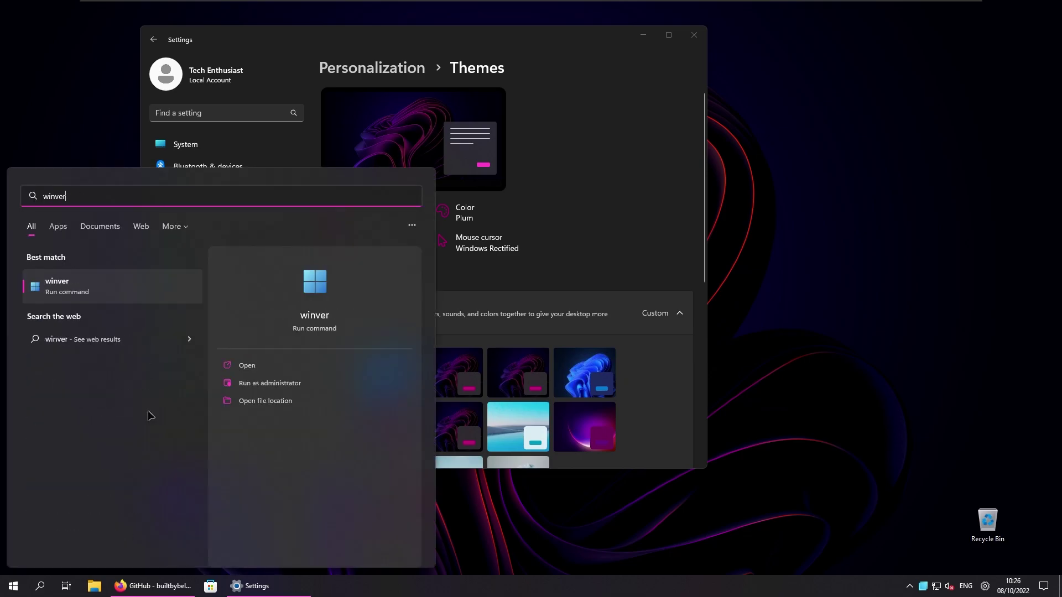
key(Return)
drag(252, 142, 805, 139)
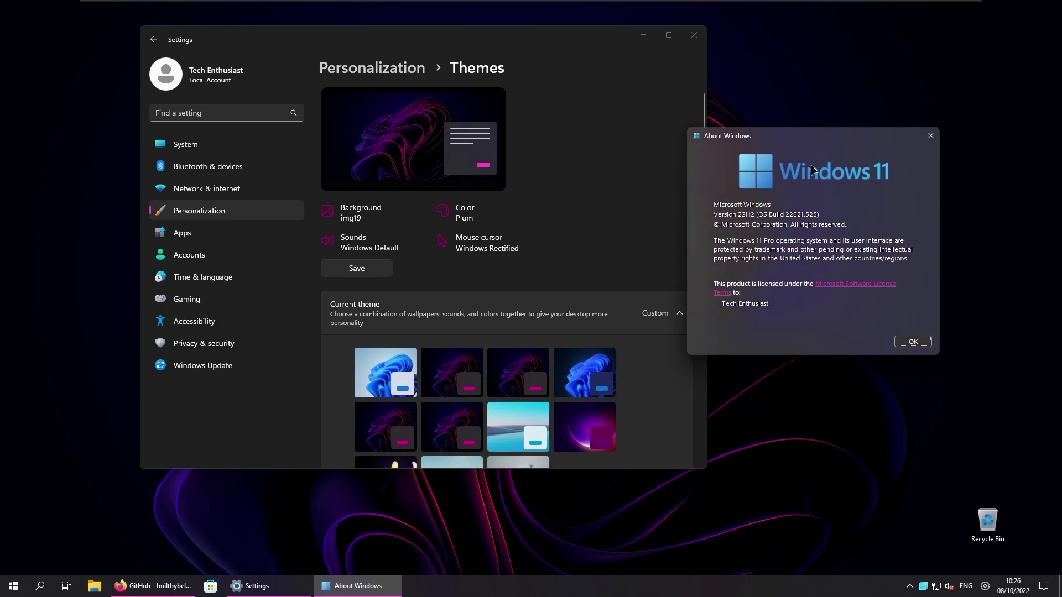
drag(825, 138, 849, 132)
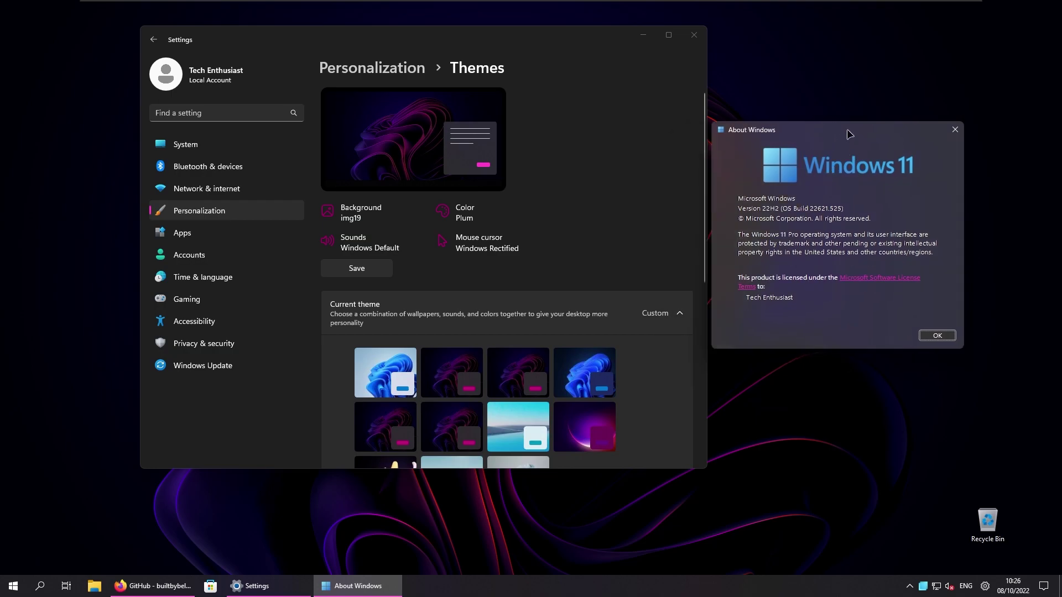
drag(847, 128, 848, 145)
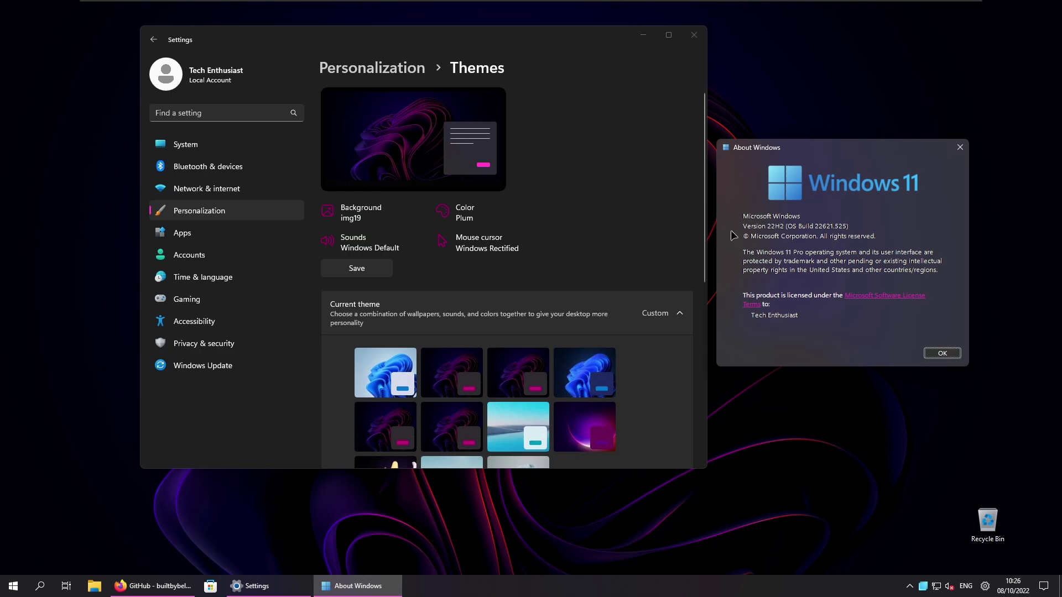
Close About Windows, check This PC in File Explorer (C: 8,41 GB free), then close it
click(943, 354)
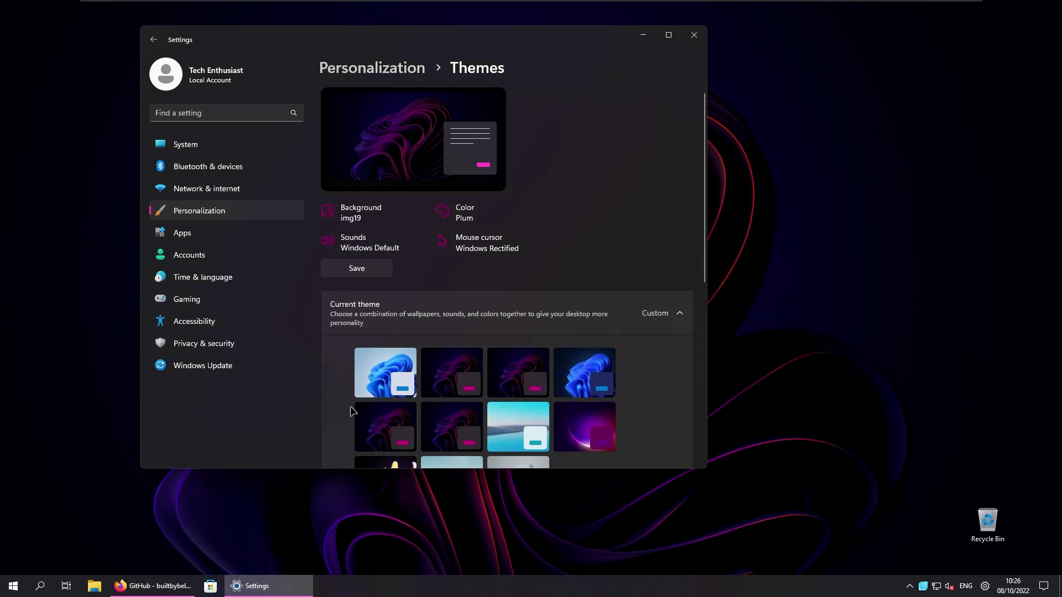
key(super+e)
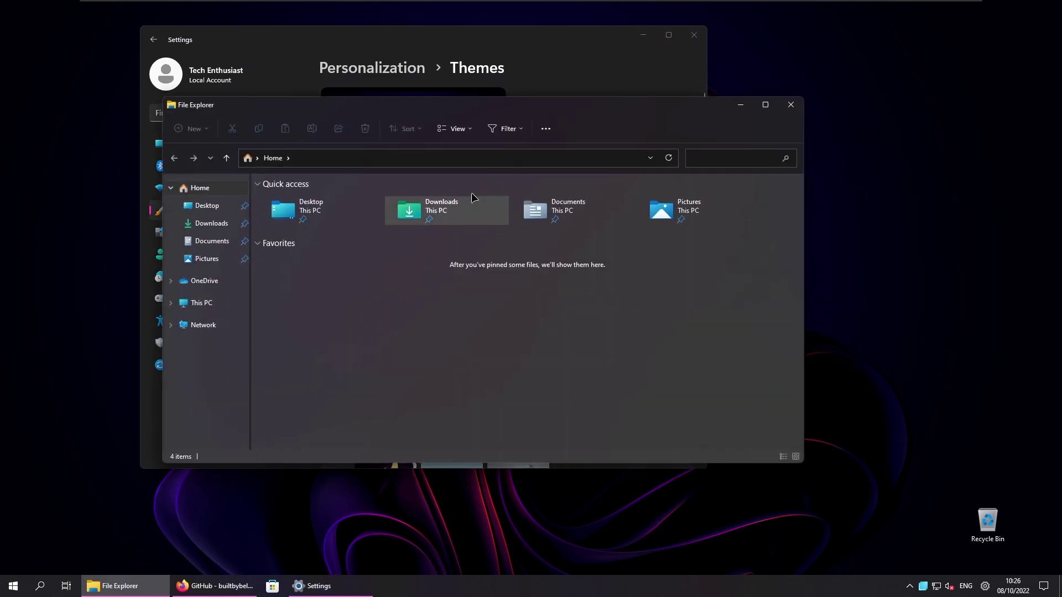
drag(533, 111, 576, 114)
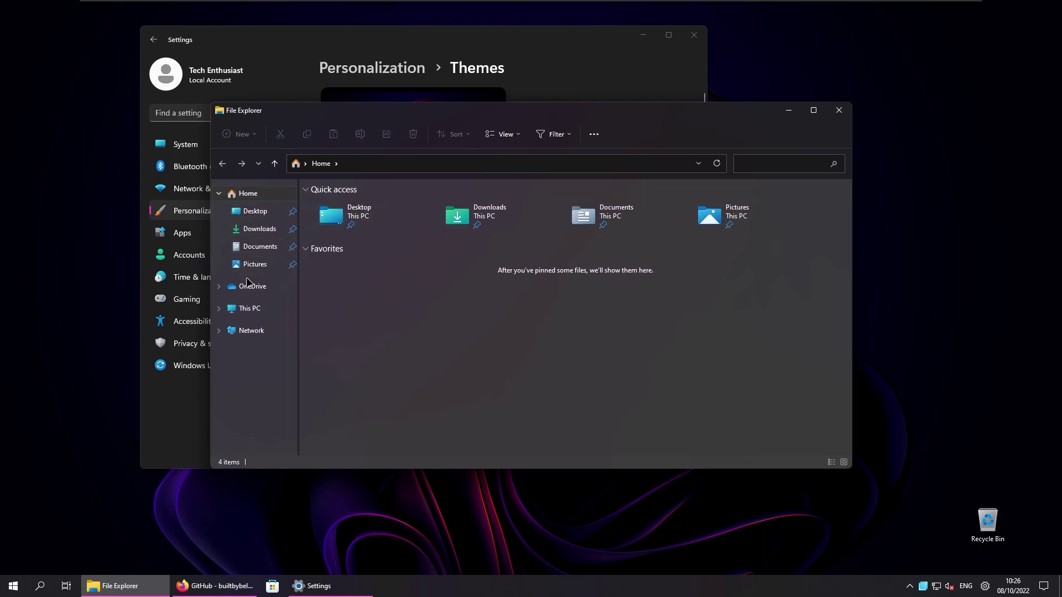
click(249, 308)
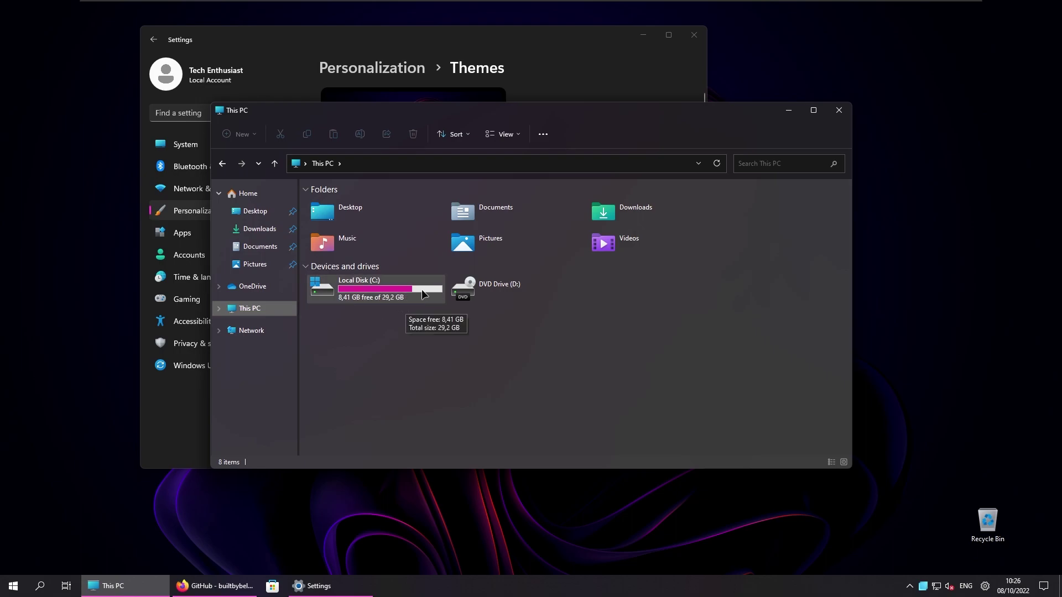
key(alt+F4)
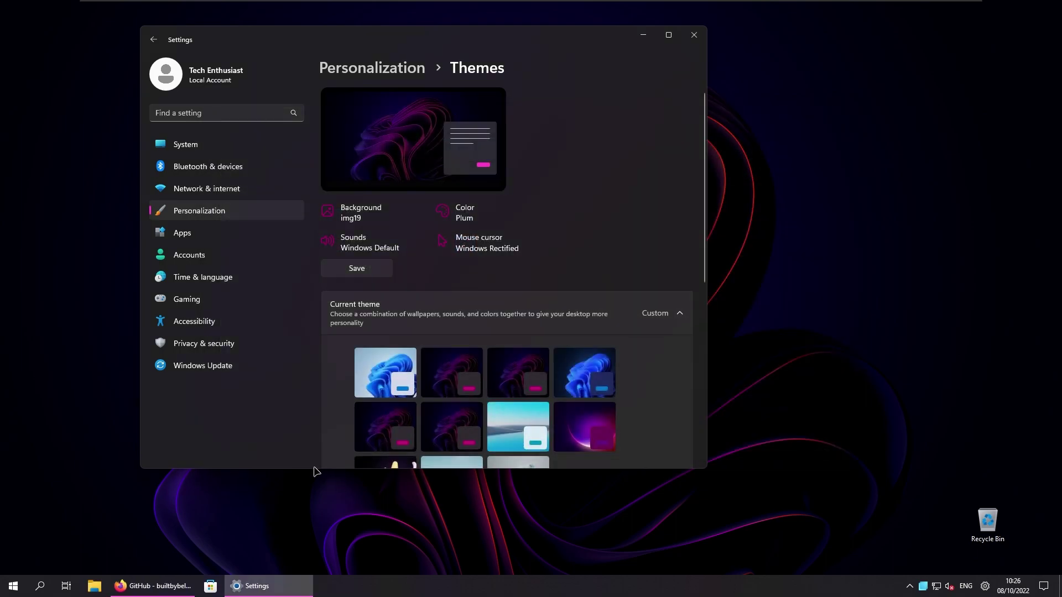
Bring up the Start menu and reveal the hidden tray icons
key(super)
click(735, 273)
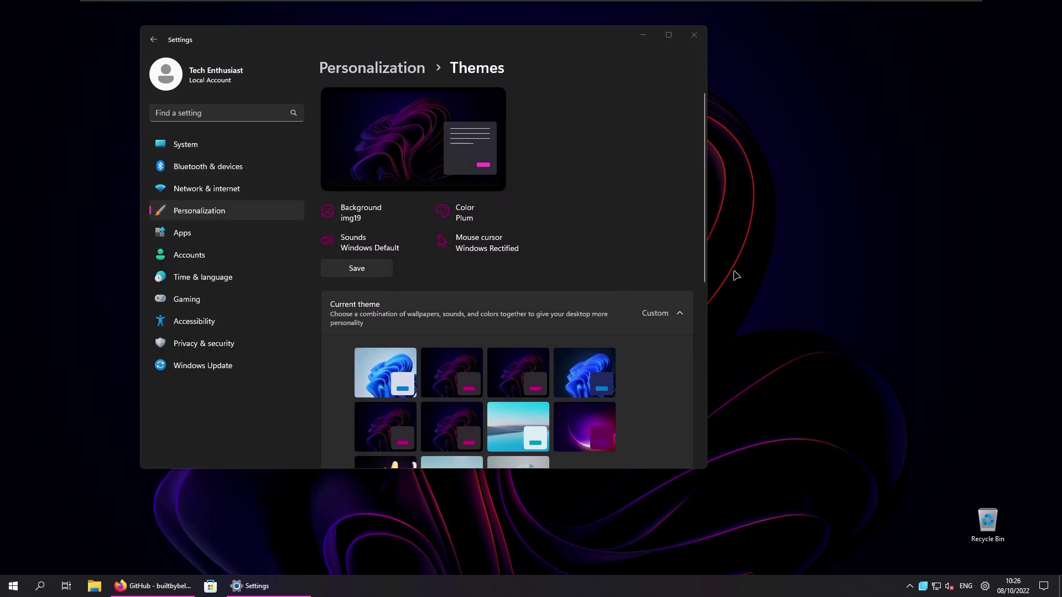
click(910, 592)
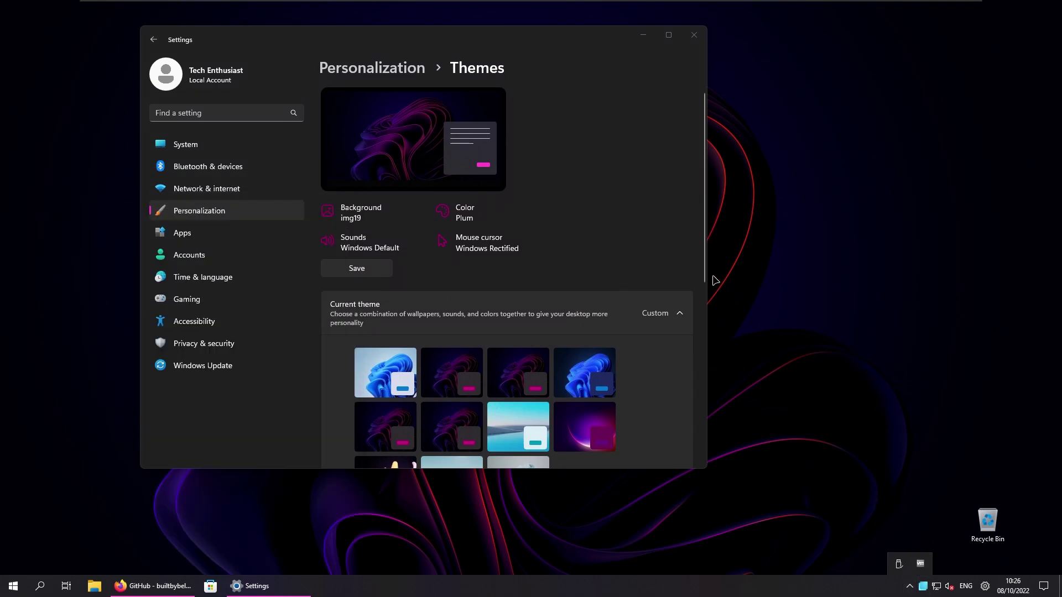
Open Control Panel from Start search and reposition its window on screen
click(13, 586)
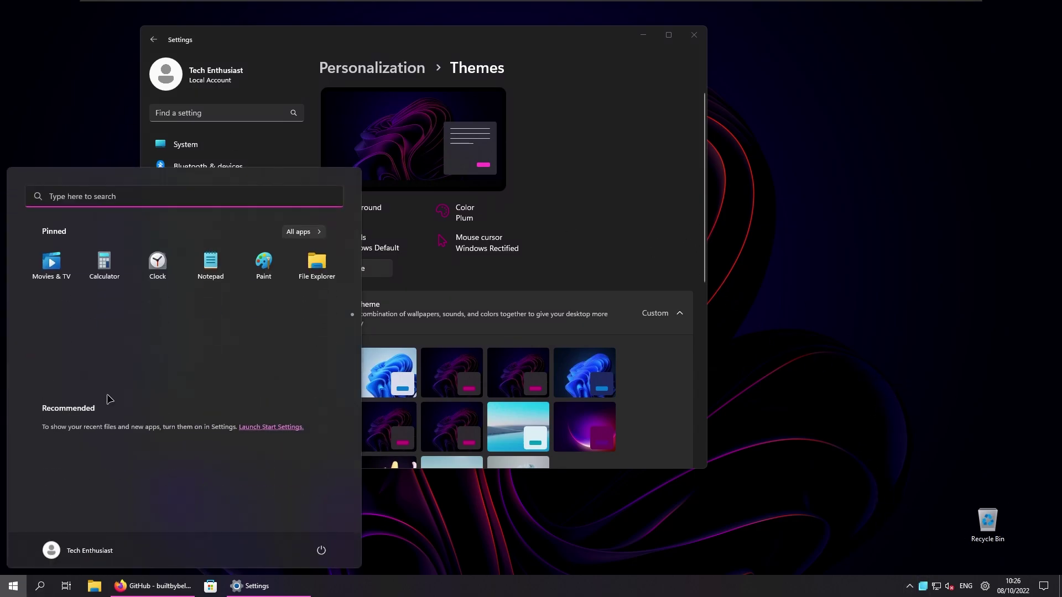
text(control Panel)
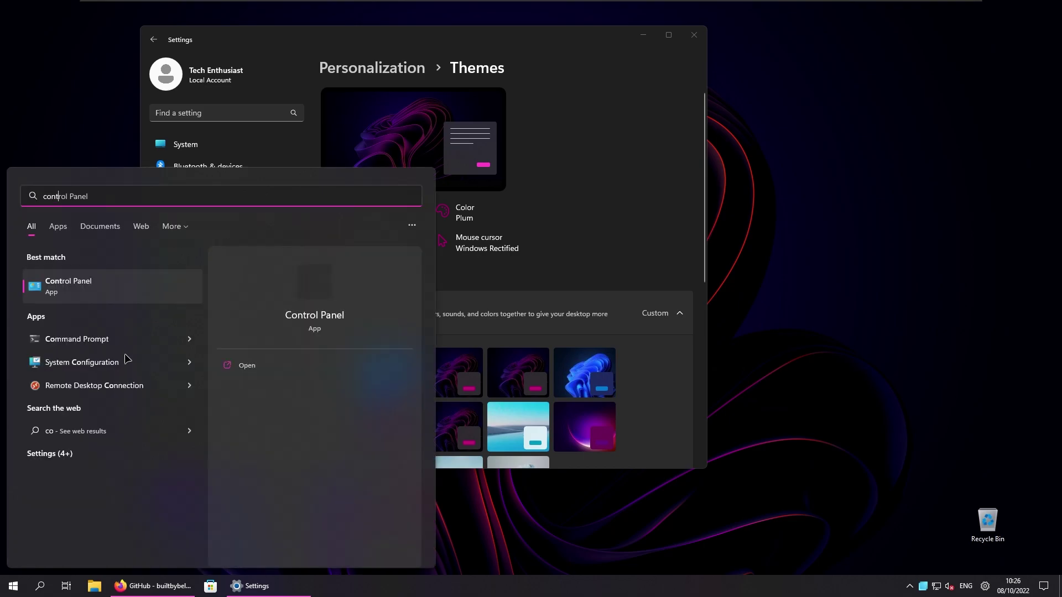
key(Return)
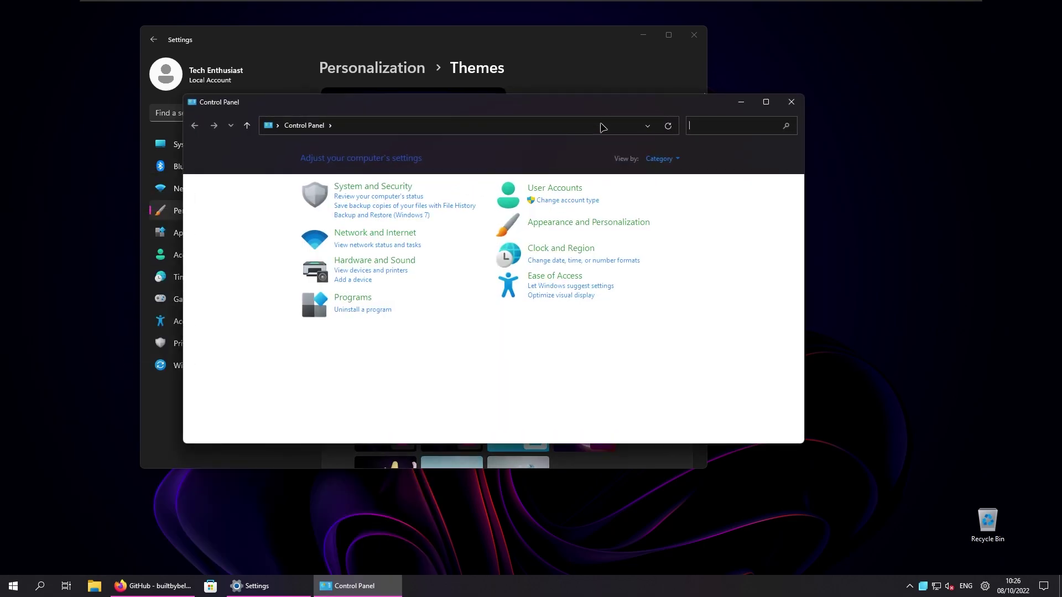
drag(609, 108, 643, 108)
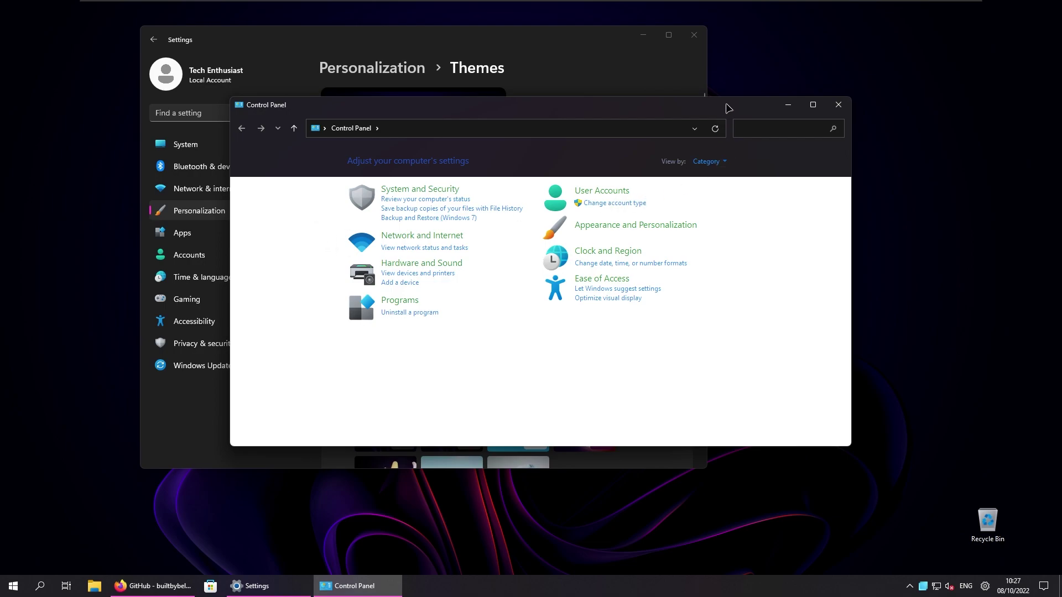
mouse_move(726, 105)
mouse_down()
mouse_move(707, 126)
mouse_move(744, 106)
mouse_up()
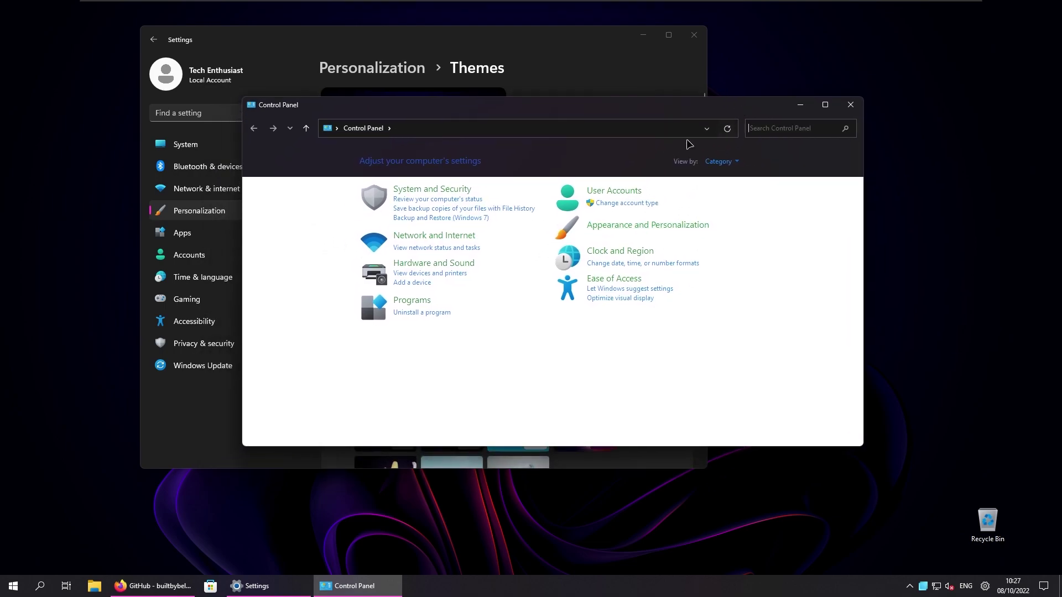
Browse installed programs, selecting Microsoft Edge WebView2 Runtime, then return home and close Control Panel
click(424, 313)
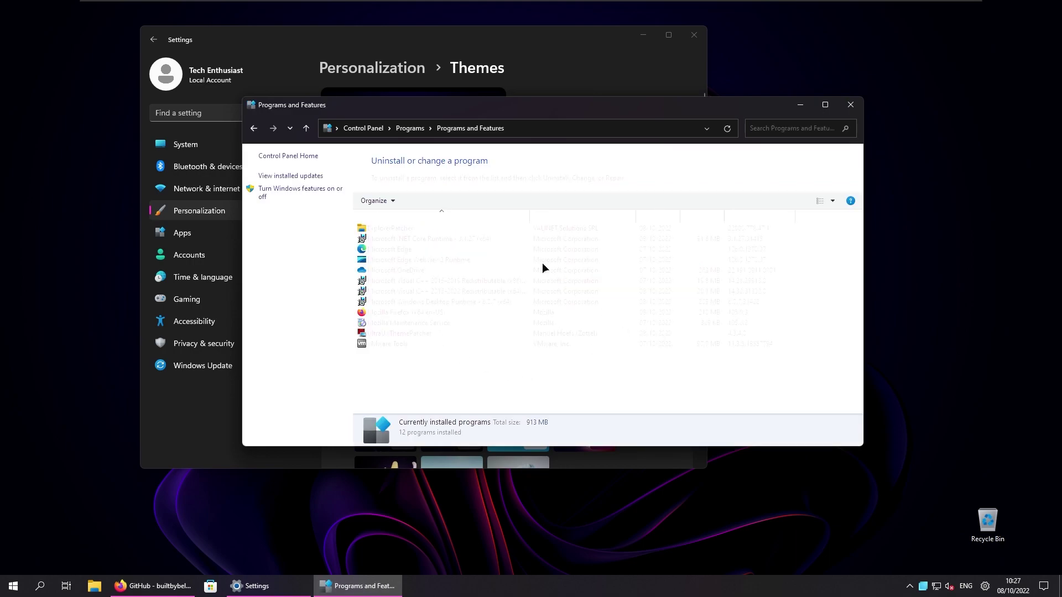
click(542, 262)
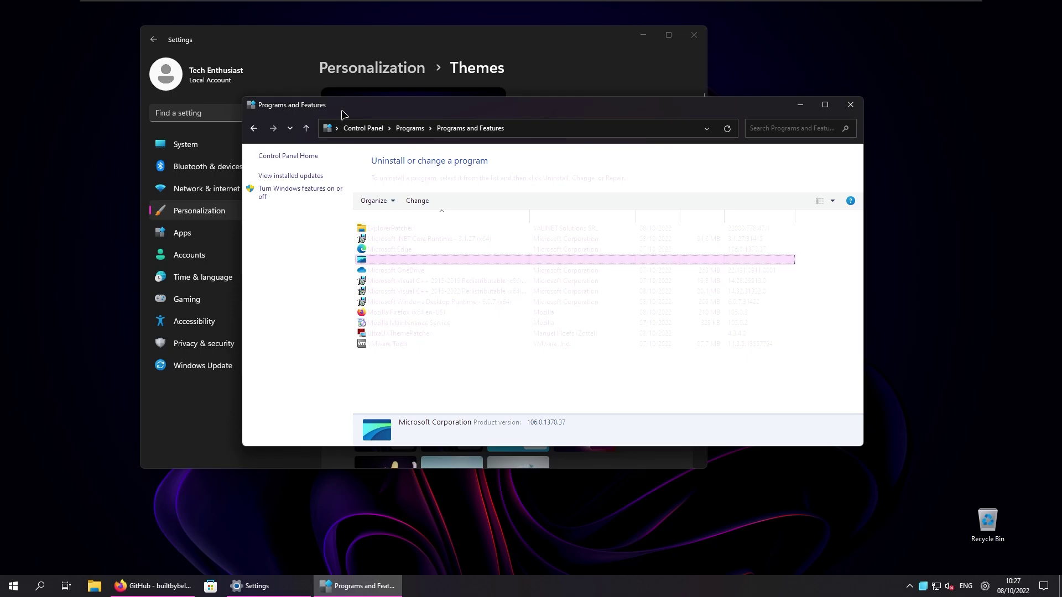
click(254, 127)
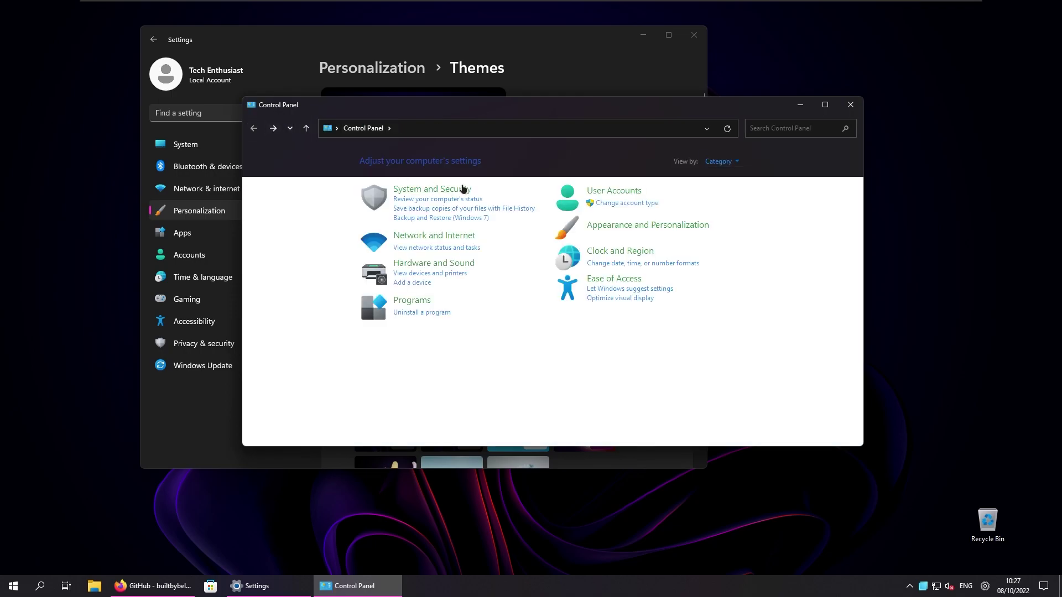
drag(763, 106, 692, 102)
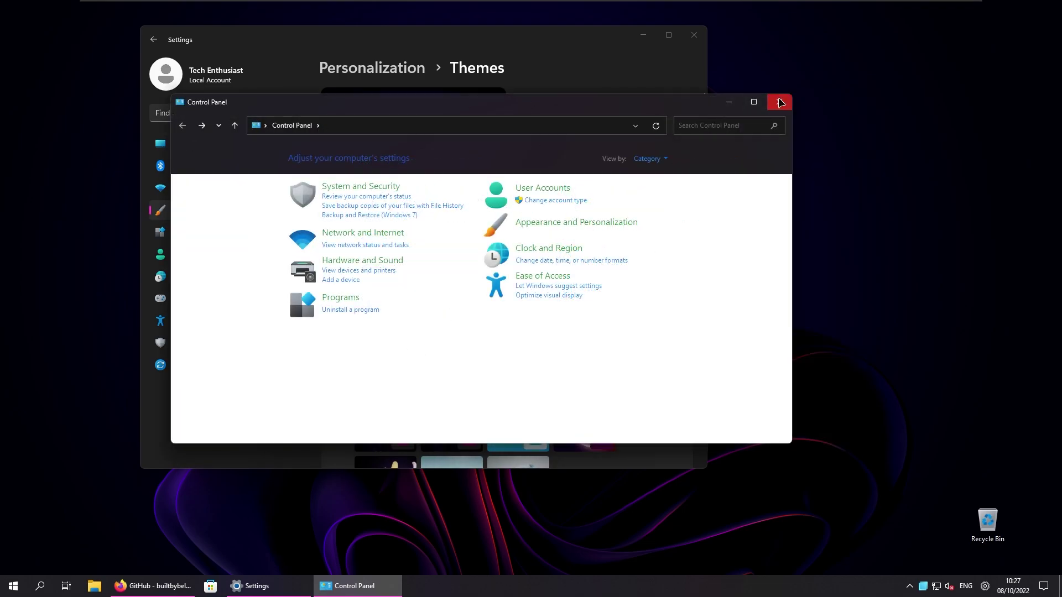
click(780, 103)
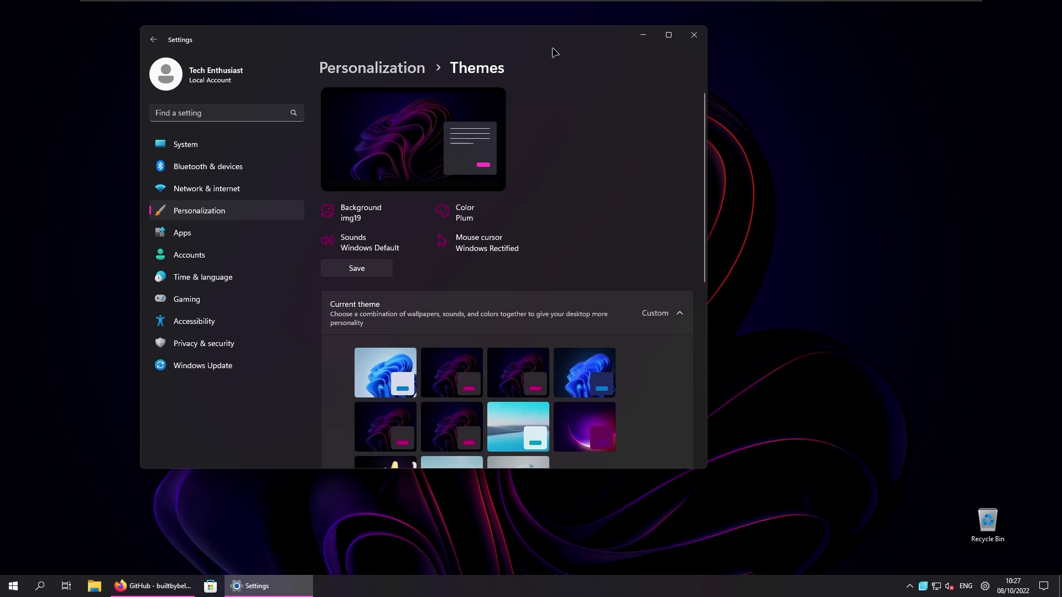
Close Settings, run Rectify11Installer from Downloads with admin approval, then close Setup from its Welcome page
click(694, 35)
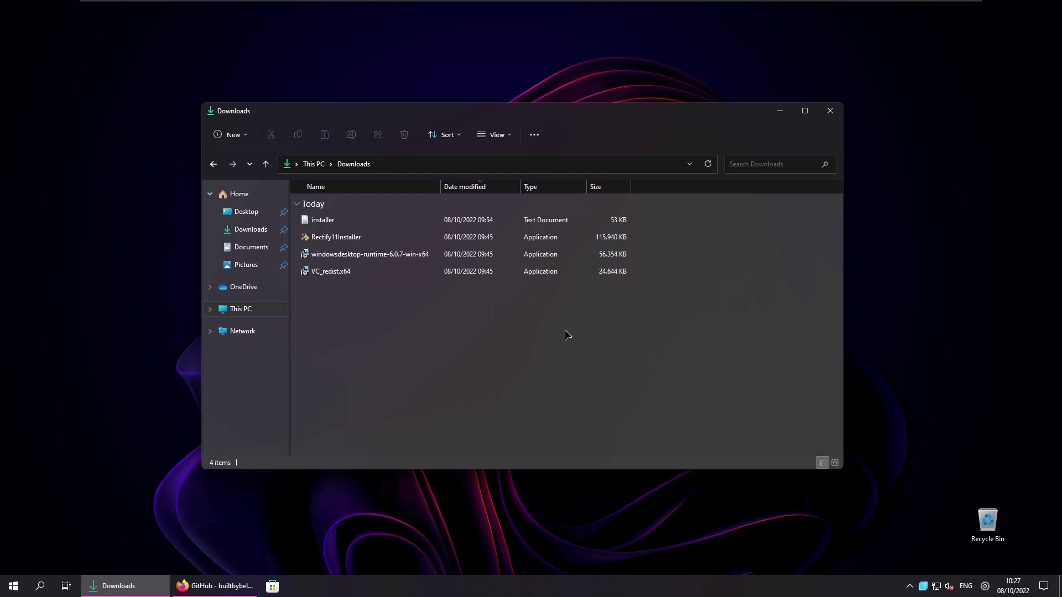
double_click(551, 242)
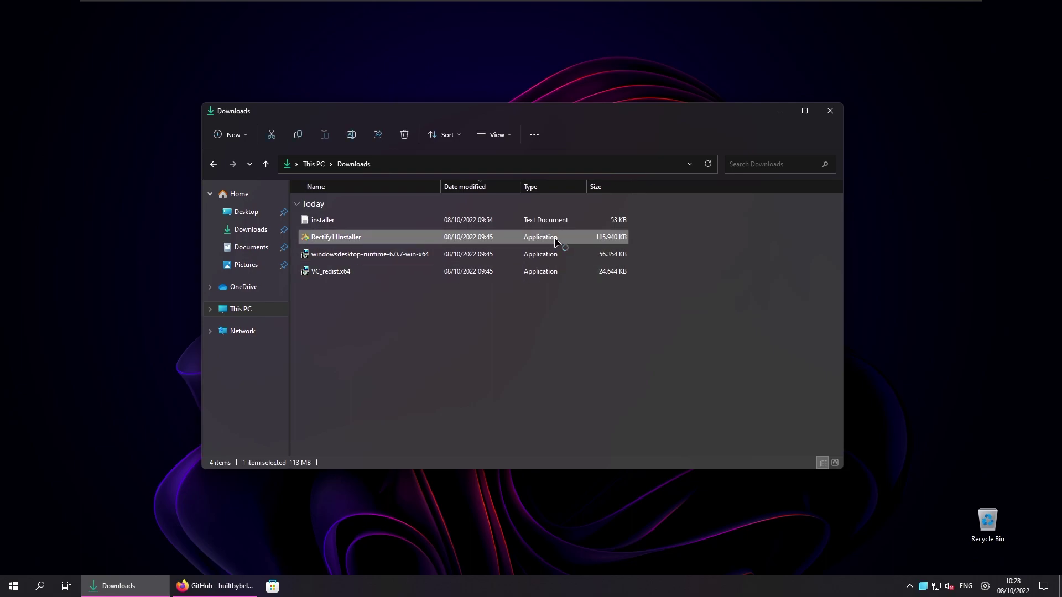
key(alt+y)
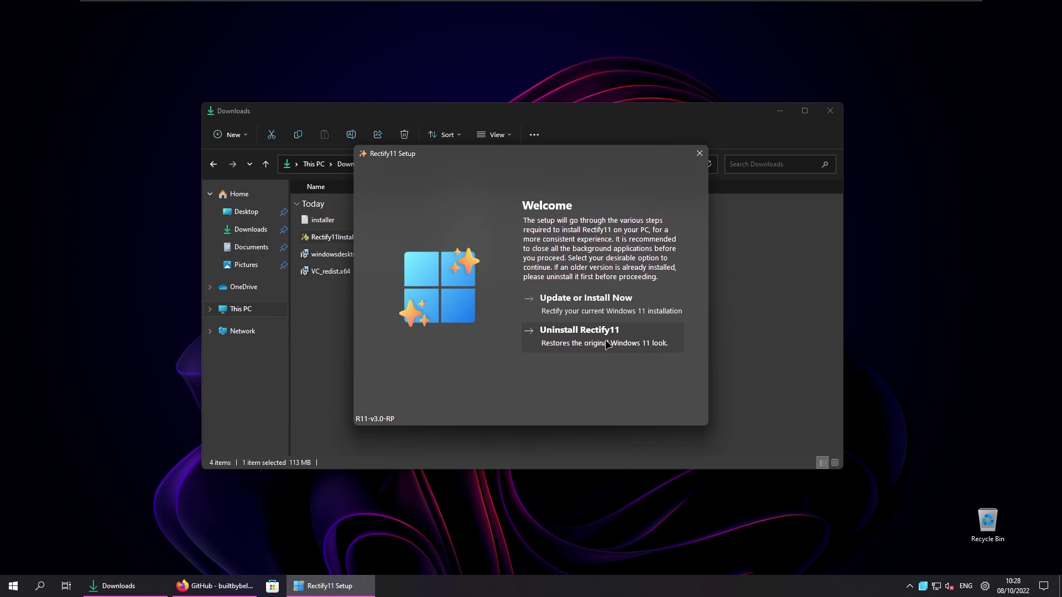
click(605, 340)
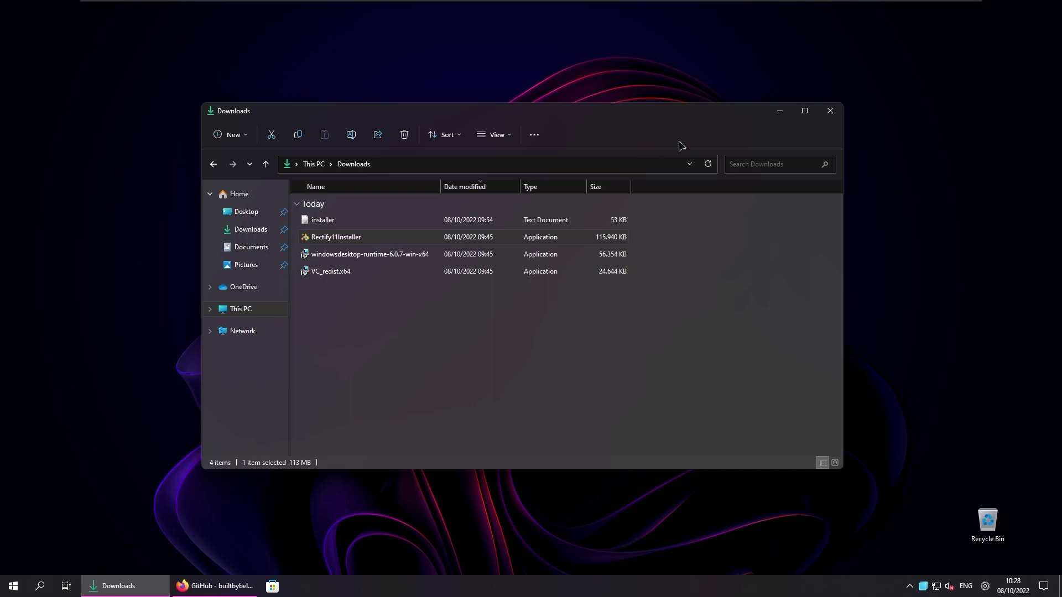
key(alt+Tab)
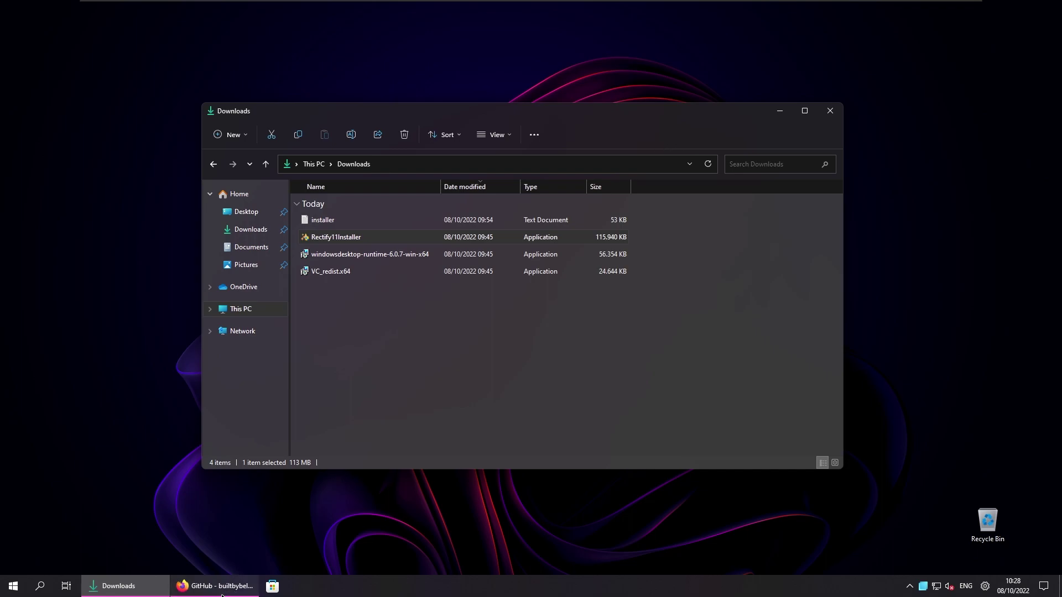
scroll(332, 220, up, 1)
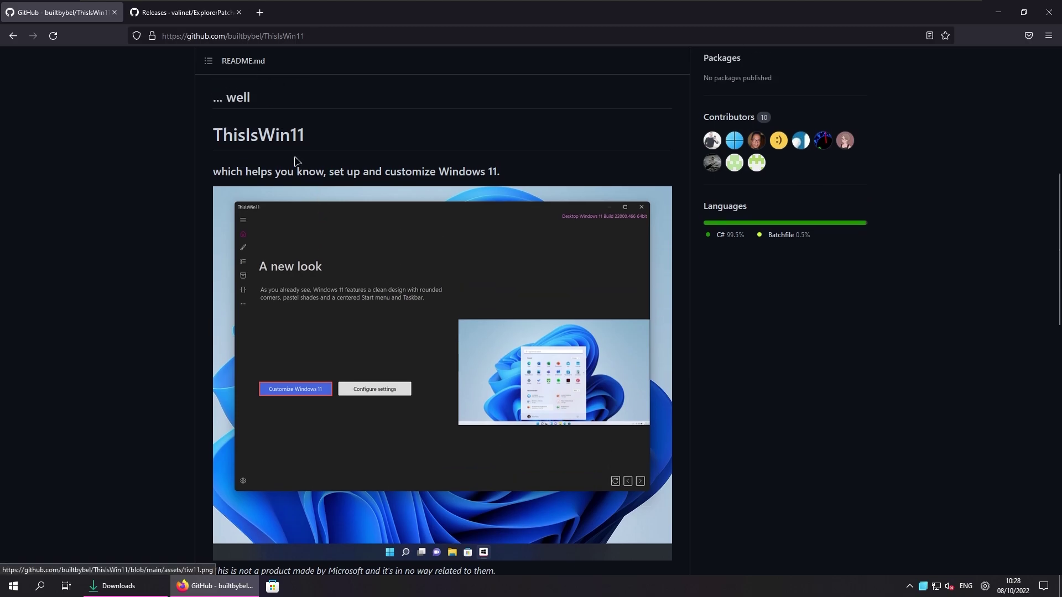
scroll(539, 221, down, 2)
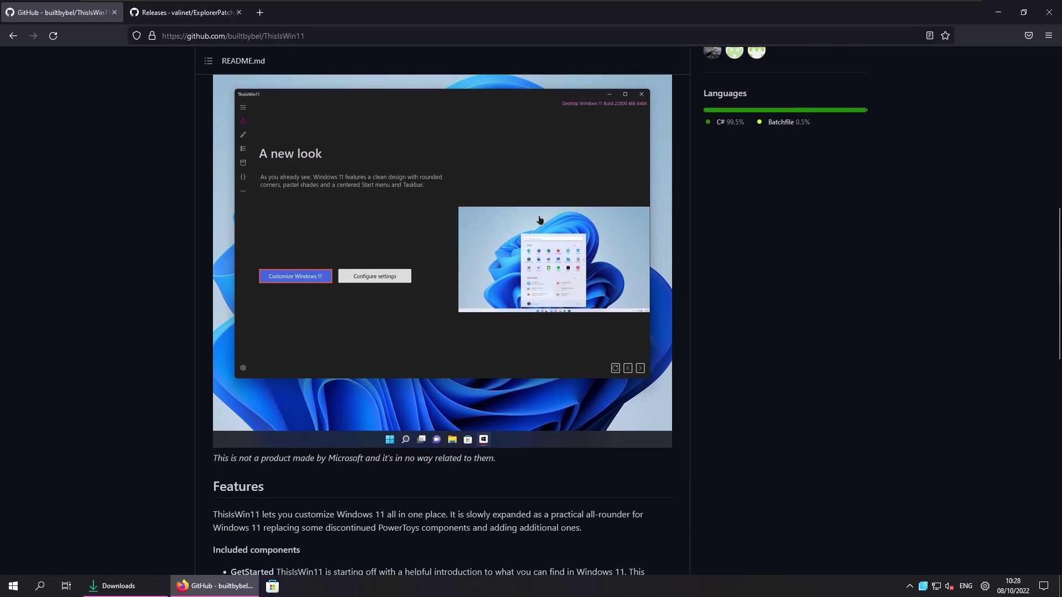
scroll(498, 218, down, 3)
scroll(483, 232, down, 7)
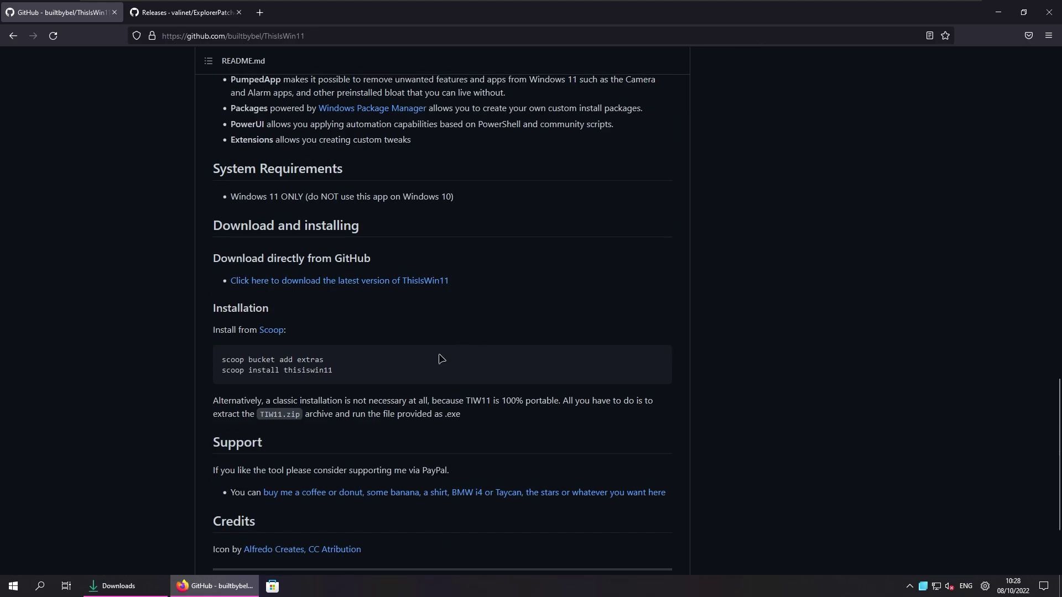
scroll(564, 282, up, 4)
click(183, 12)
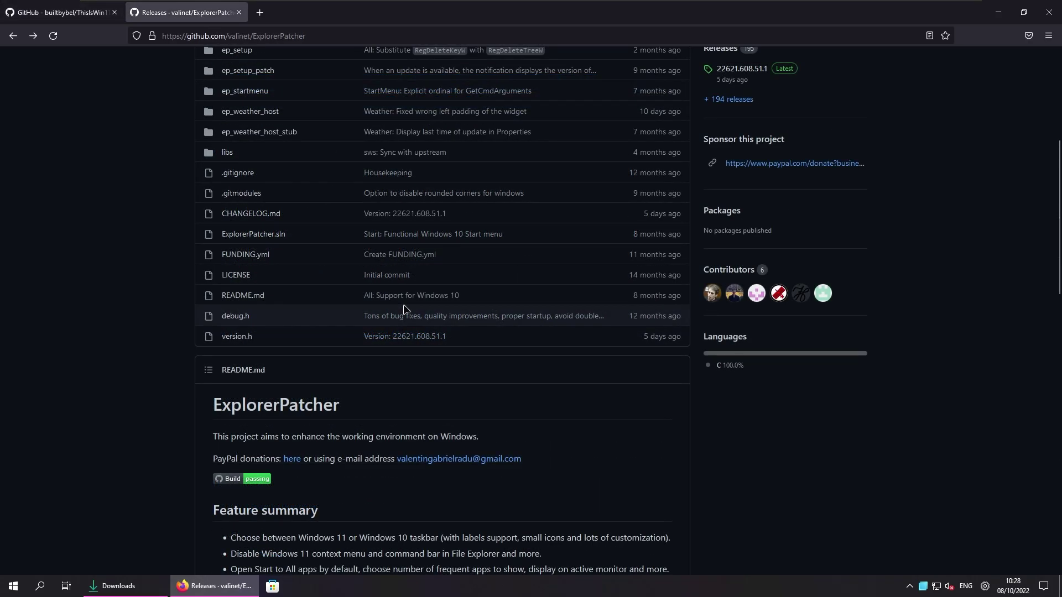
scroll(474, 380, down, 2)
scroll(575, 449, down, 3)
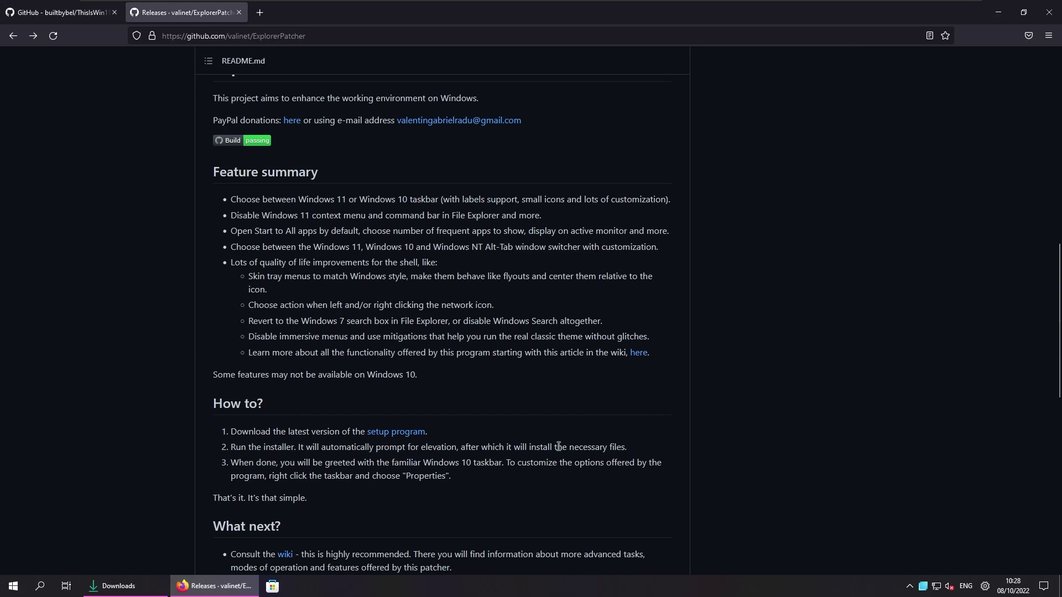
scroll(550, 367, up, 7)
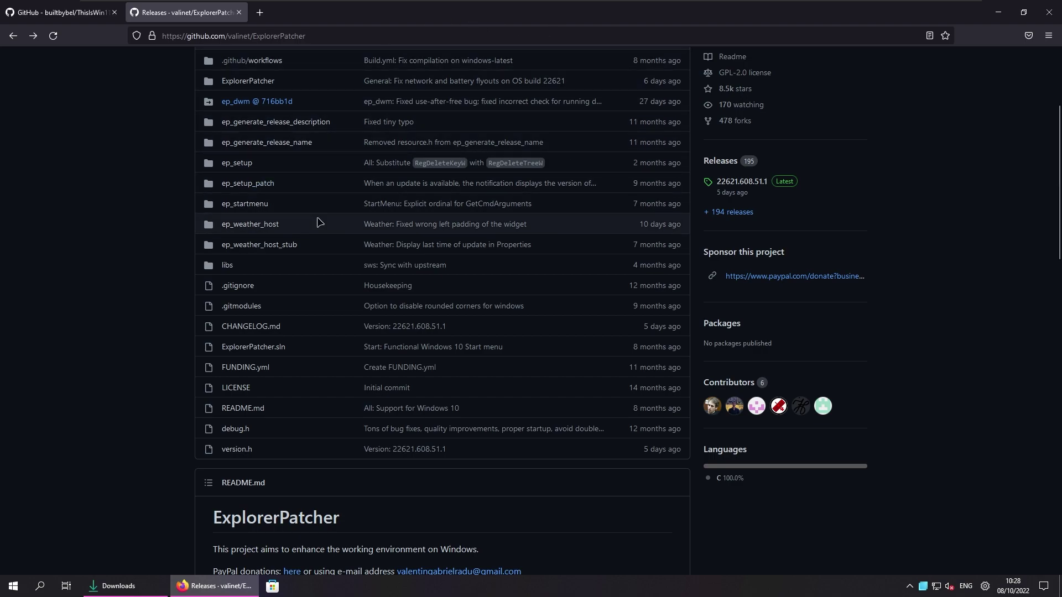
scroll(230, 244, up, 3)
click(61, 17)
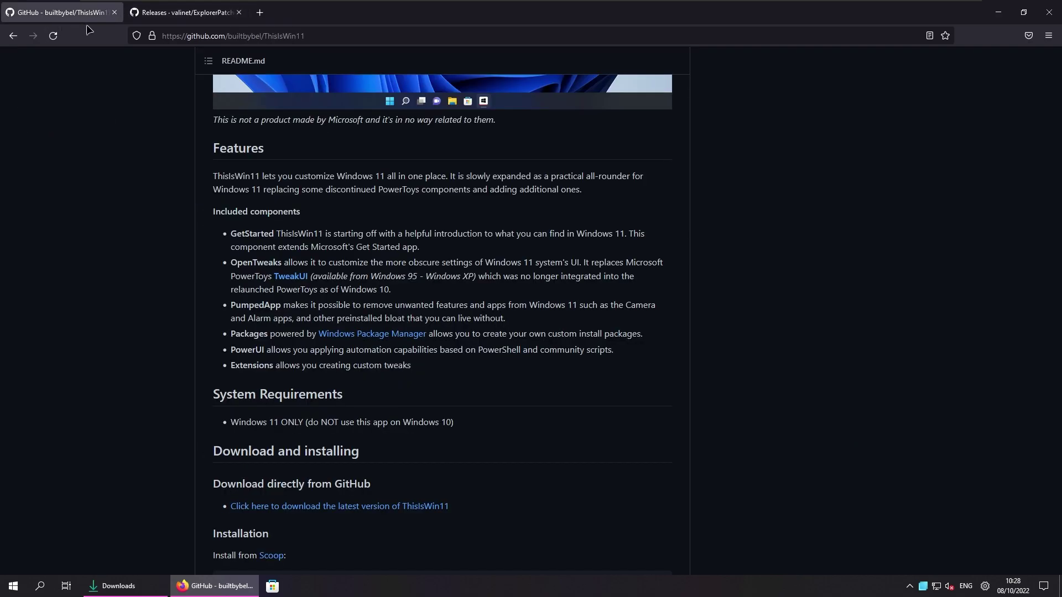
key(ctrl+Tab)
click(101, 21)
click(998, 13)
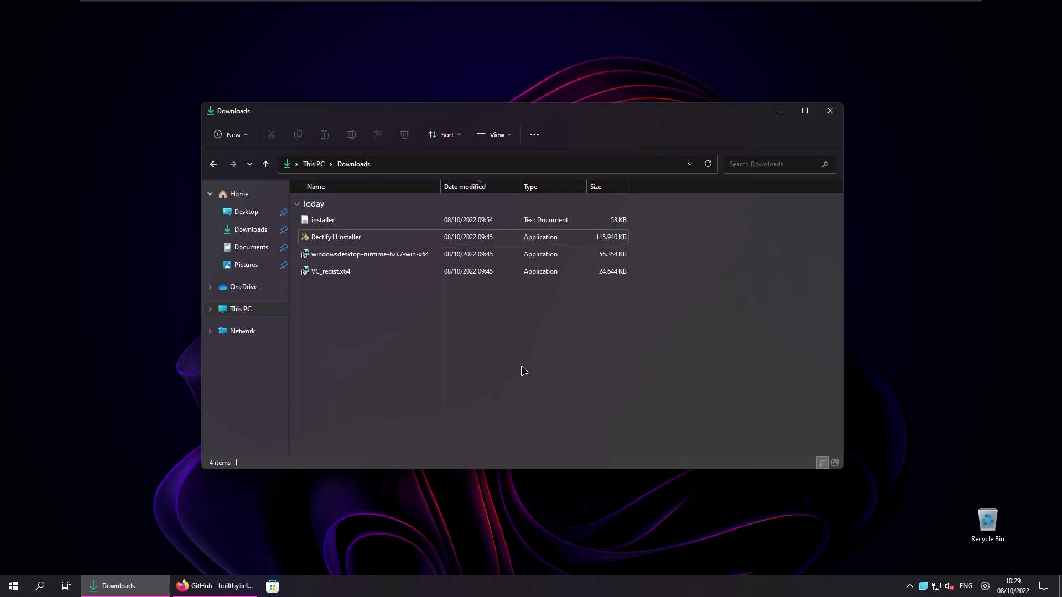